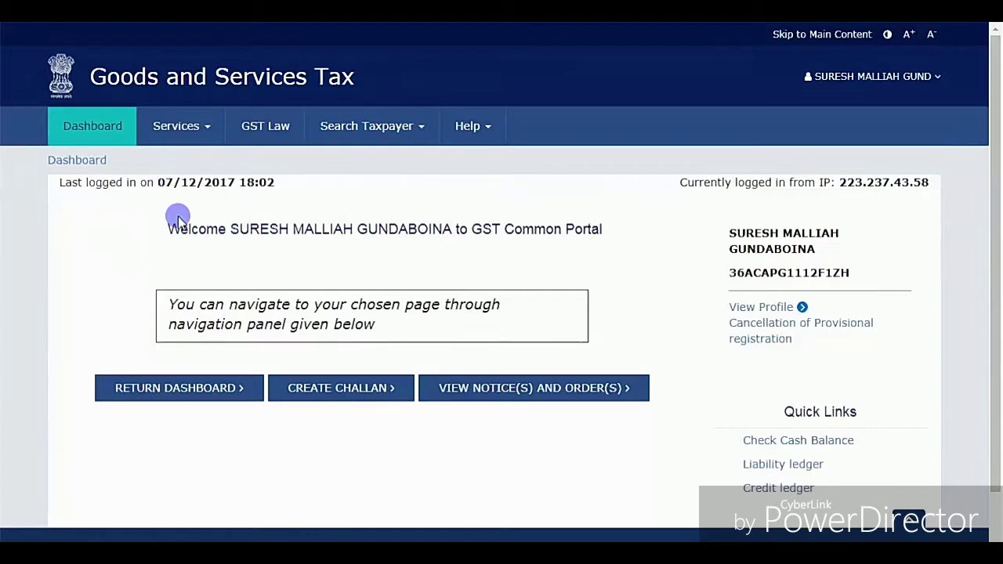
# Step: Browse the Services menu's Refunds options and show the Ledgers submenu with cash, credit and liability entries
pyautogui.click(209, 130)
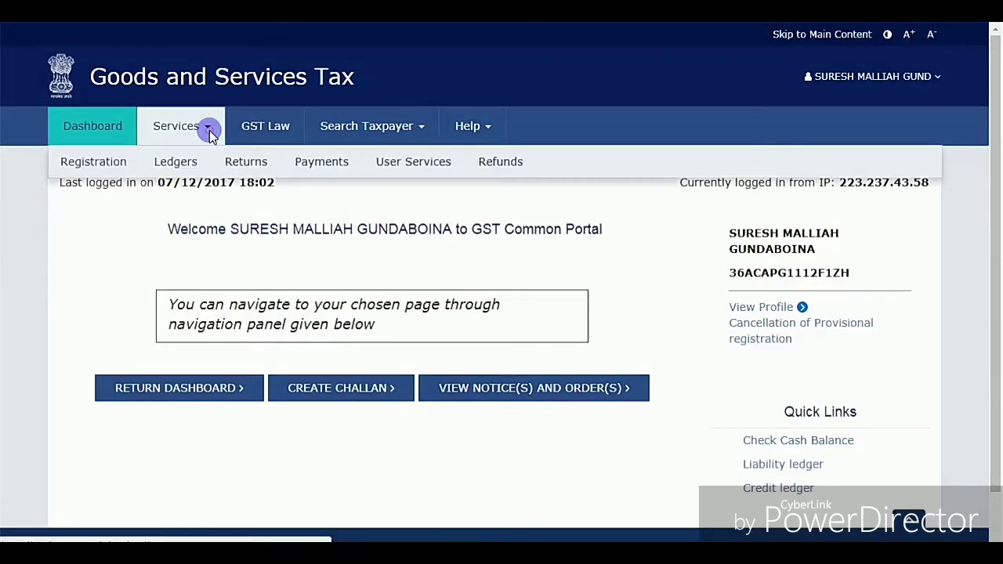
pyautogui.click(500, 166)
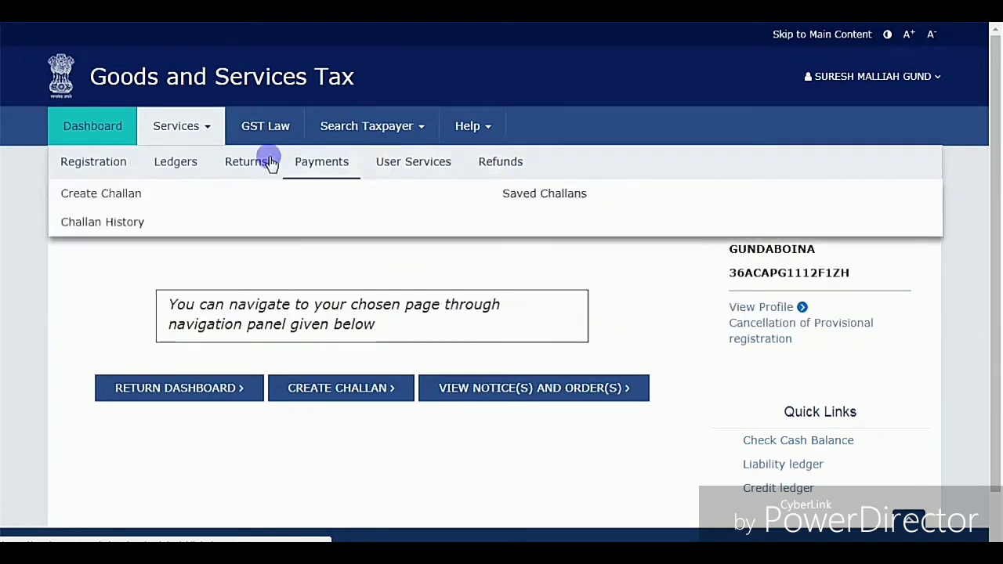
pyautogui.moveTo(189, 170)
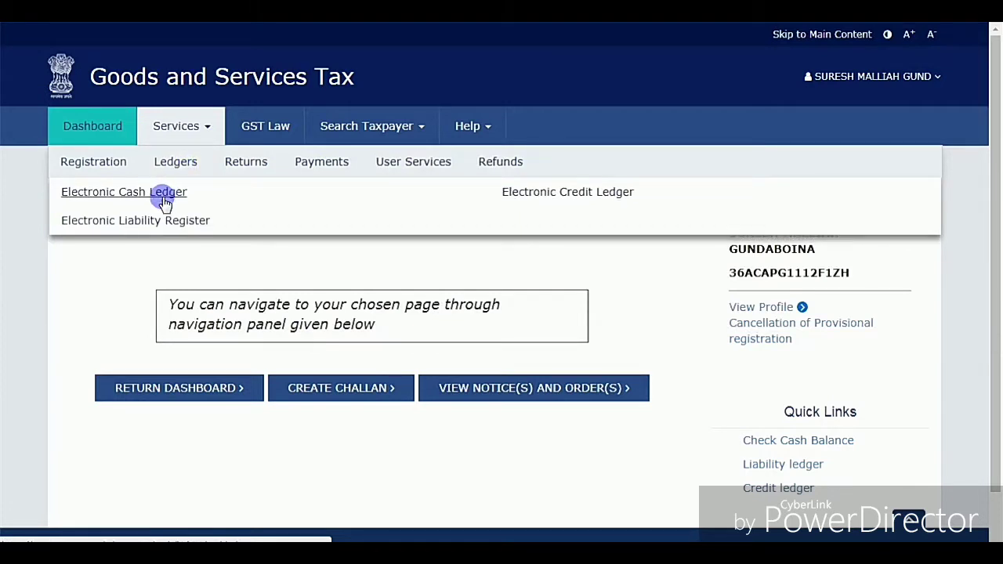
# Step: Open the Electronic Cash Ledger and review its 0.00 cash balance as on 07-12-2017
pyautogui.click(164, 201)
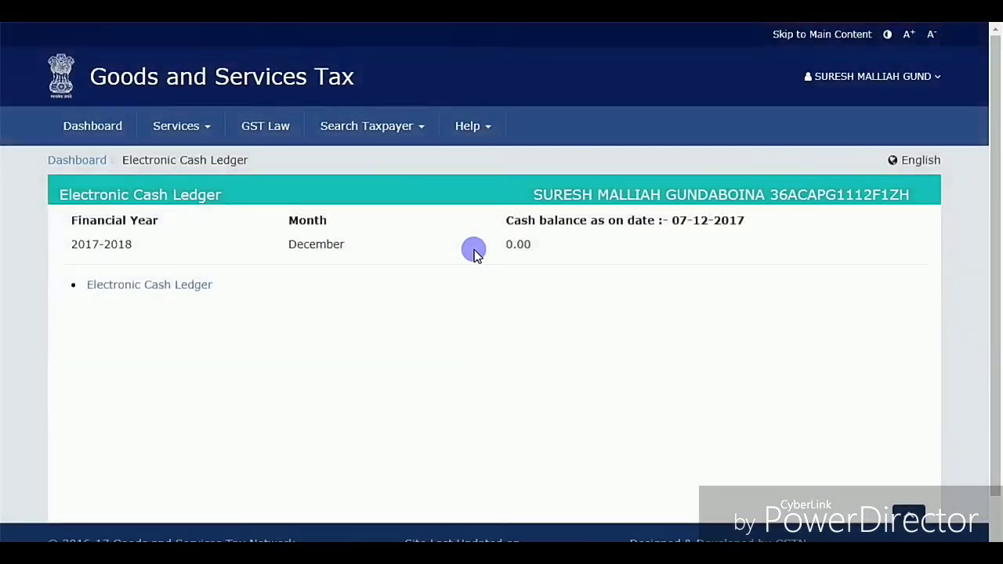
pyautogui.moveTo(538, 241); pyautogui.dragTo(493, 251)
pyautogui.moveTo(223, 195); pyautogui.dragTo(128, 200)
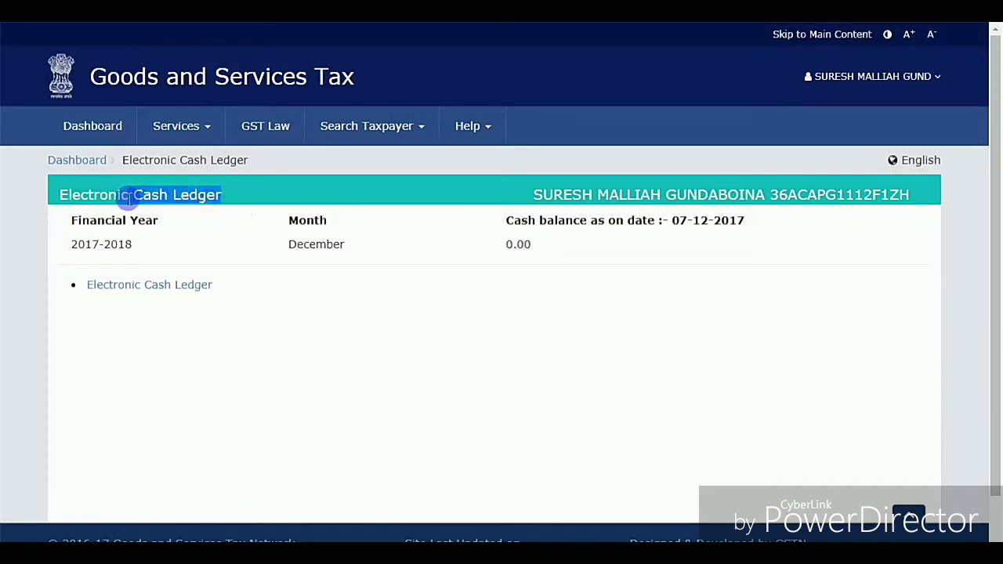
pyautogui.moveTo(538, 242); pyautogui.dragTo(459, 246)
pyautogui.click(468, 260)
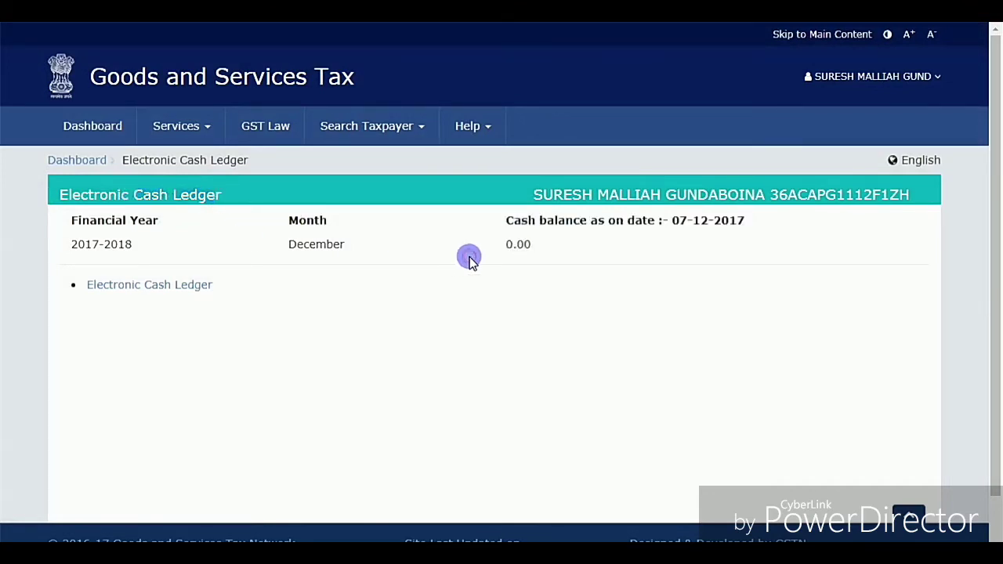
pyautogui.click(177, 129)
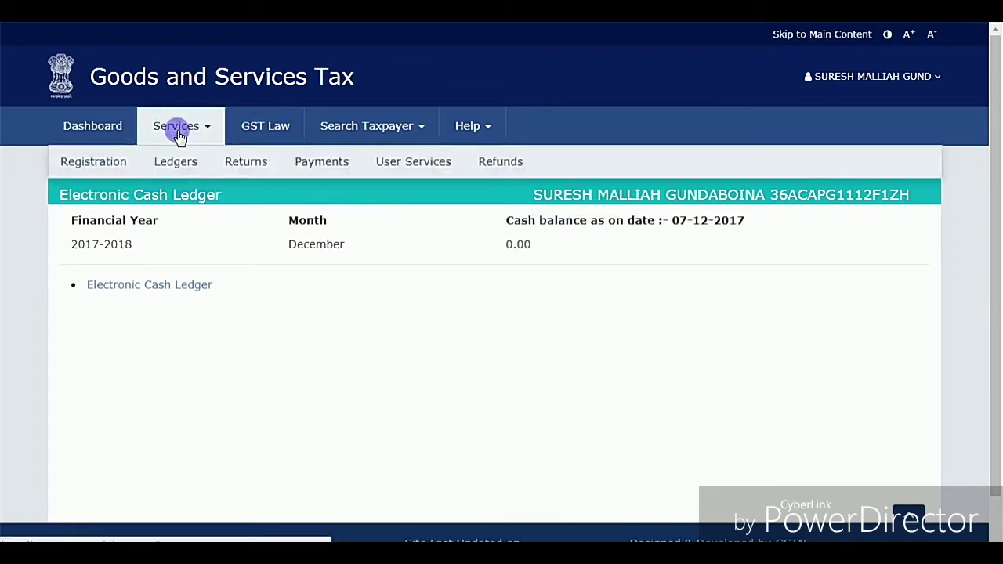
# Step: Open the Electronic Credit Ledger, note its 81,044.00 ITC balance, and go to the detailed view
pyautogui.click(176, 166)
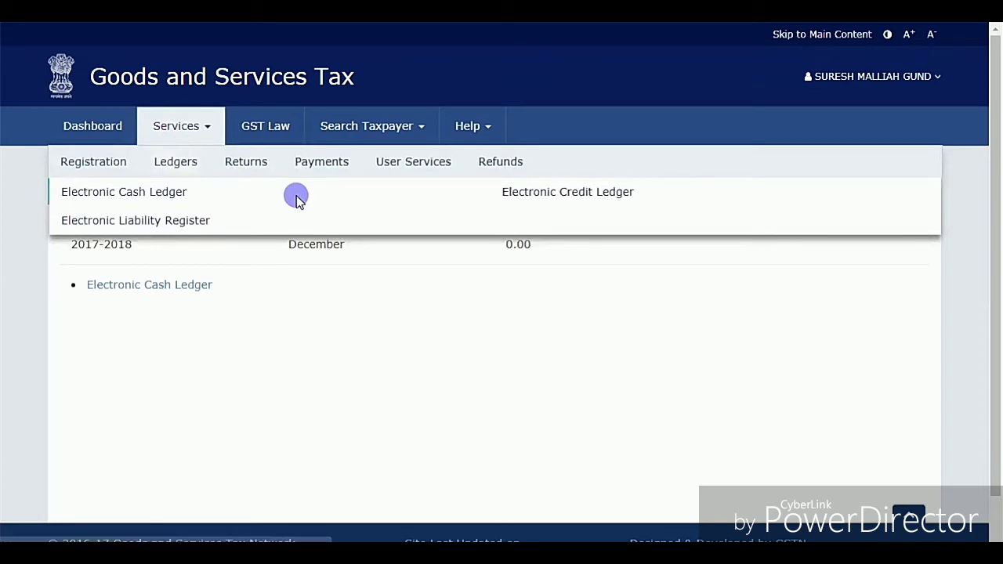
pyautogui.click(519, 196)
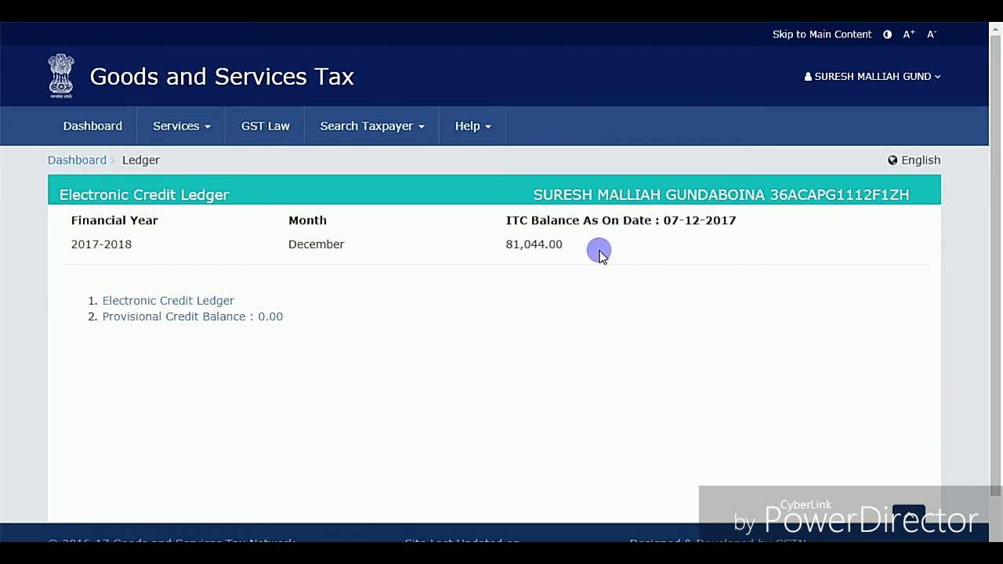
pyautogui.moveTo(600, 248); pyautogui.dragTo(497, 244)
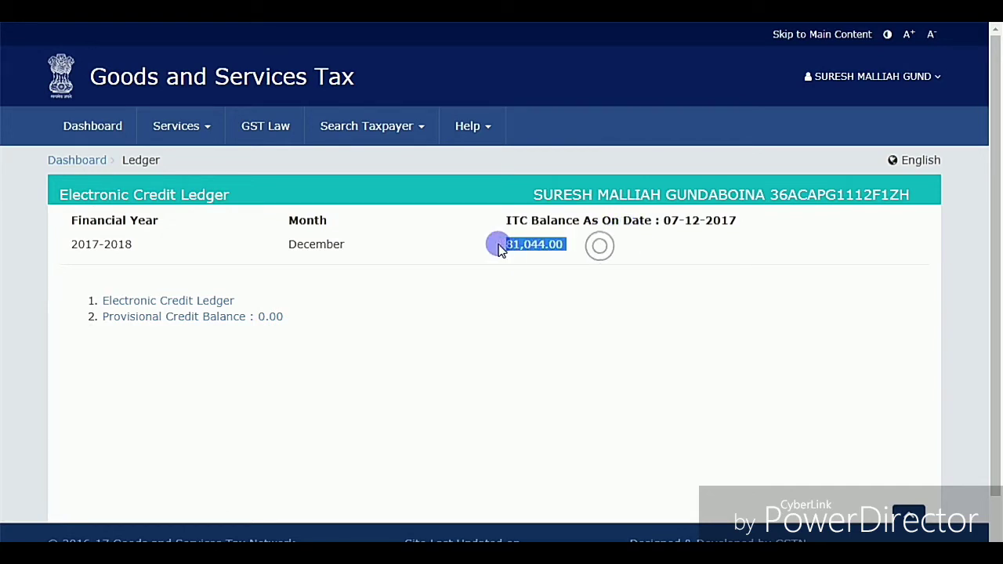
pyautogui.click(524, 291)
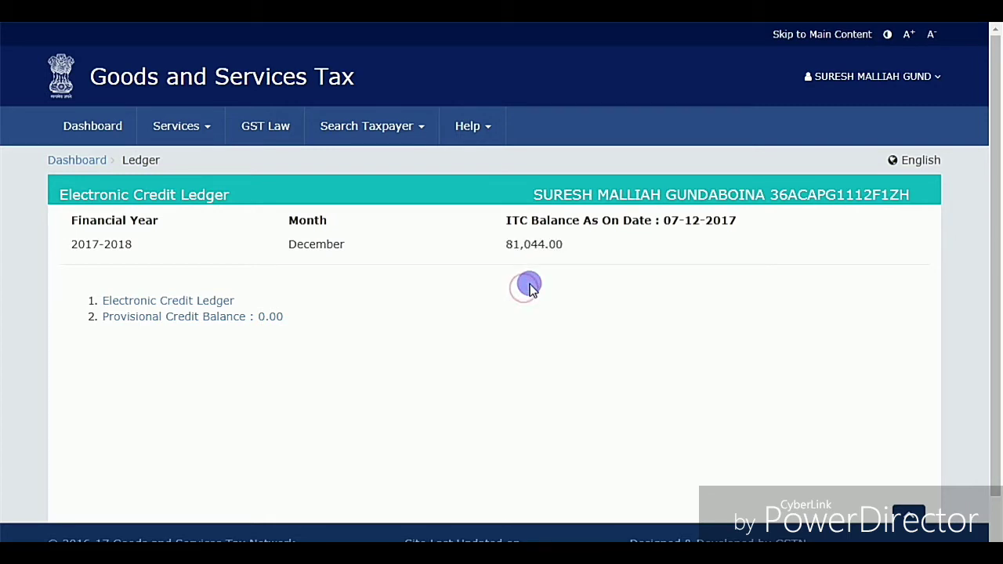
pyautogui.click(225, 303)
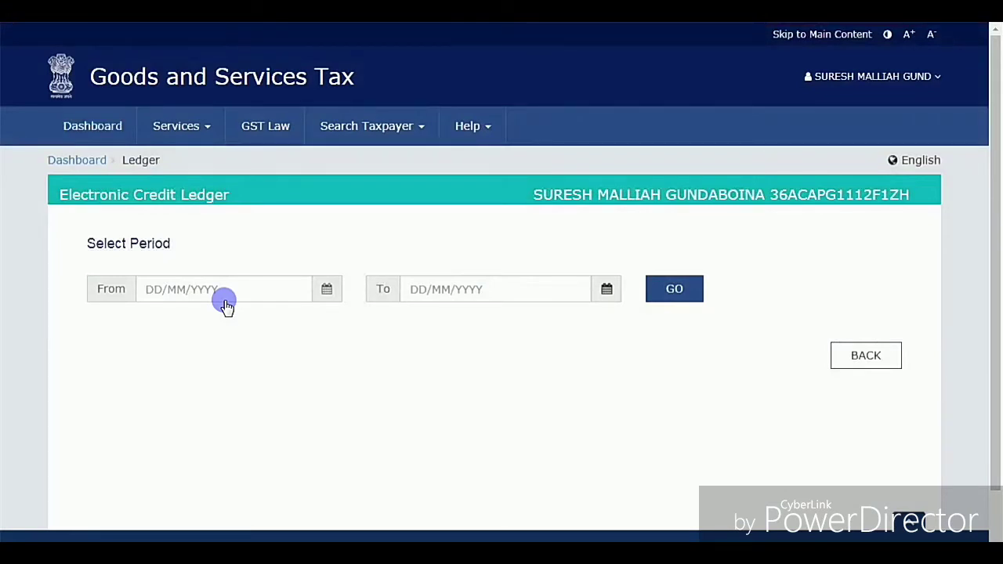
# Step: Set the credit ledger period from 01/07/2017 to 07/12/2017 and retrieve its entries
pyautogui.click(326, 289)
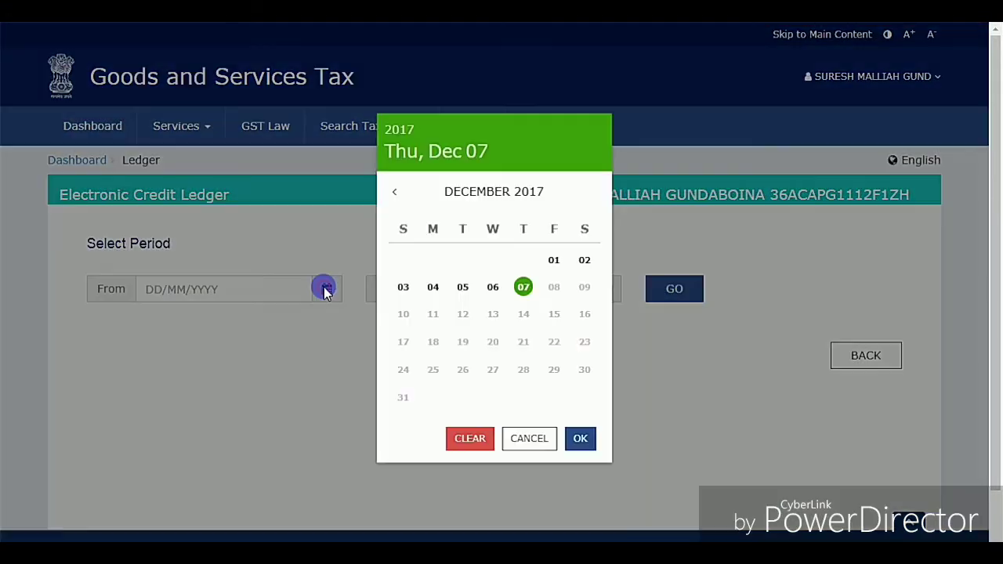
pyautogui.click(395, 194)
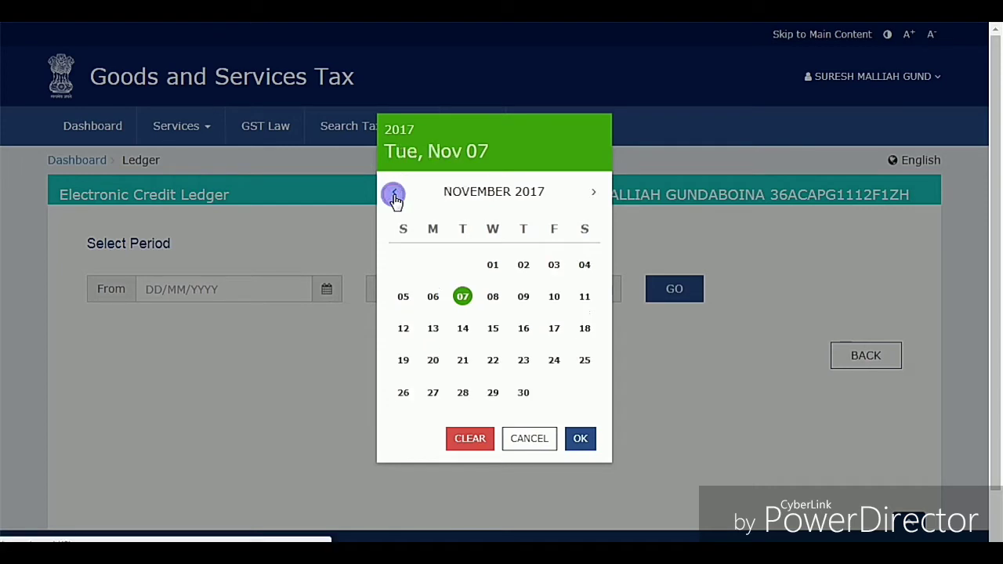
pyautogui.click(394, 194)
pyautogui.click(394, 194)
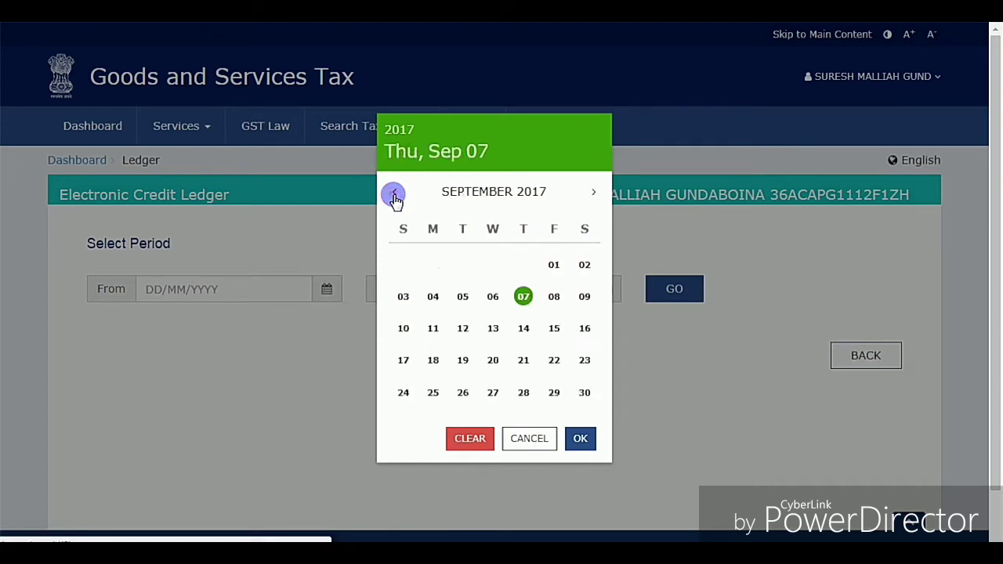
pyautogui.click(394, 195)
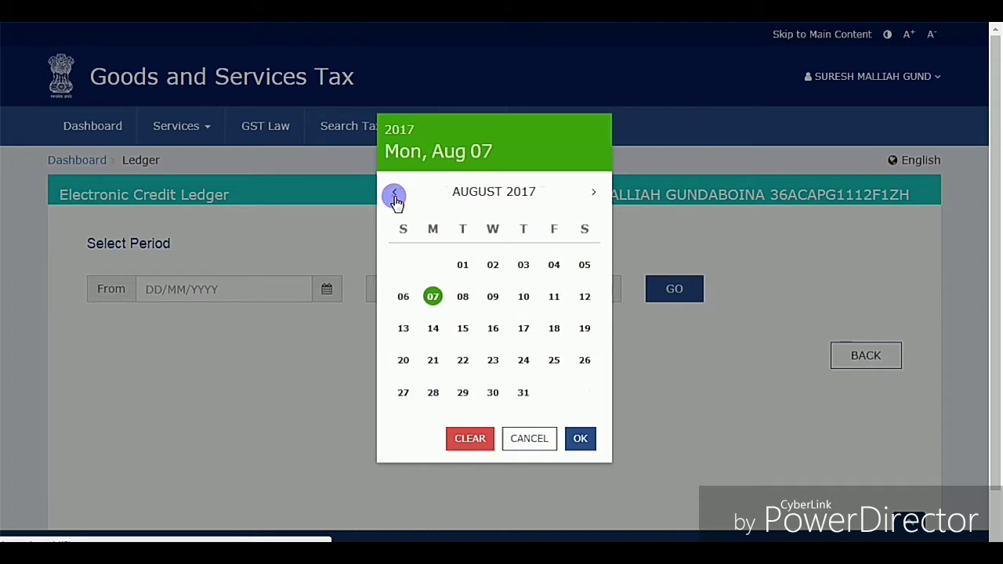
pyautogui.click(394, 194)
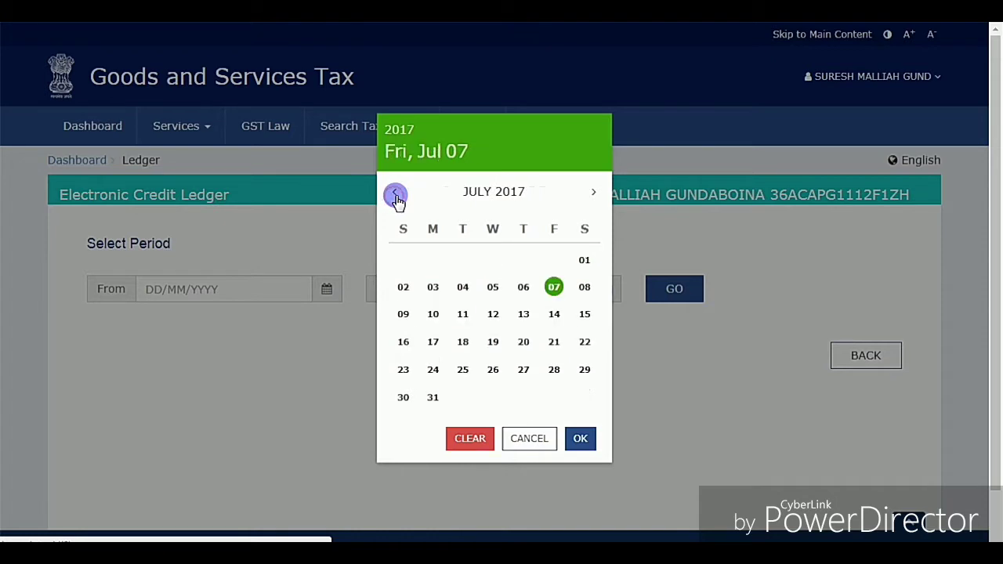
pyautogui.click(587, 263)
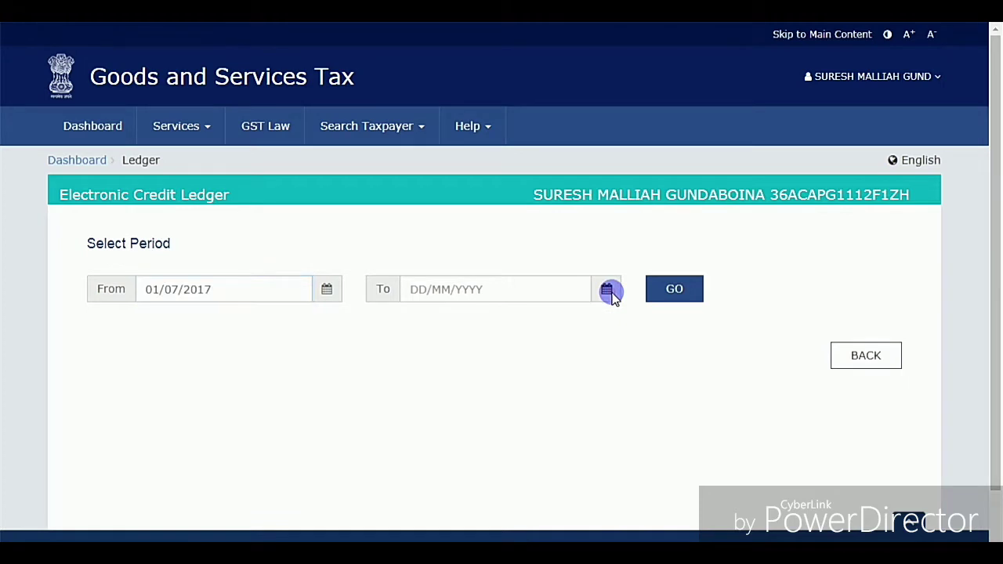
pyautogui.click(609, 290)
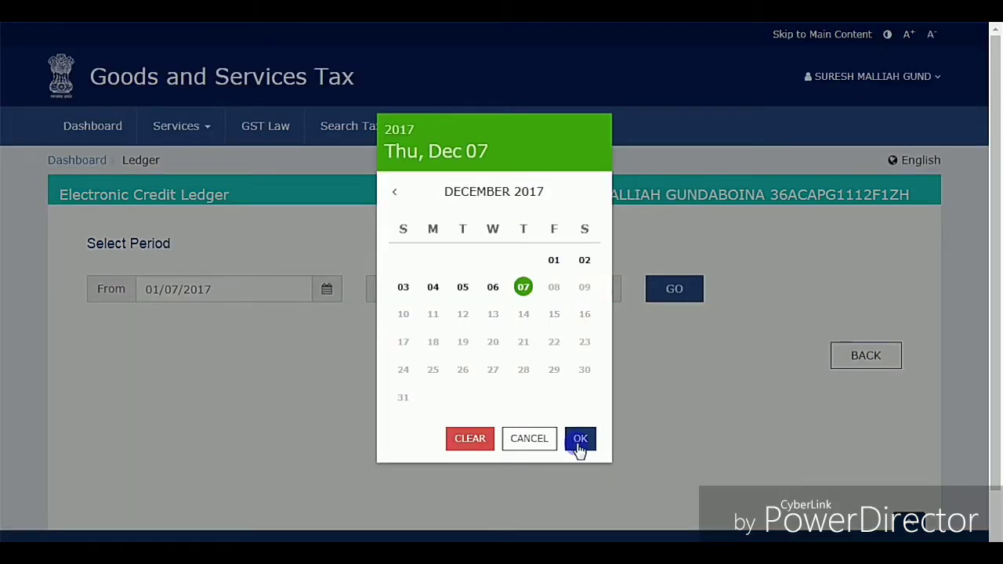
pyautogui.click(554, 287)
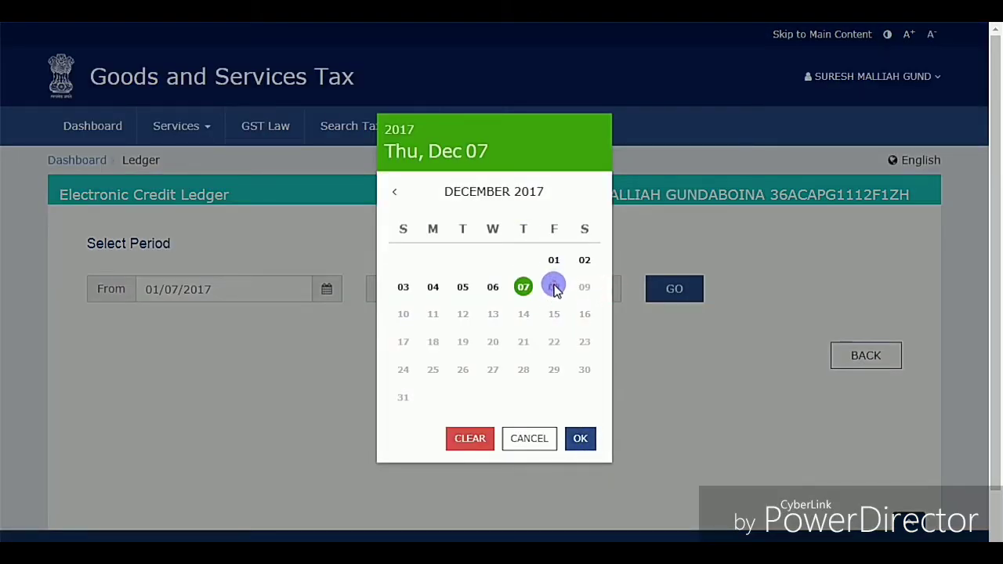
pyautogui.click(579, 441)
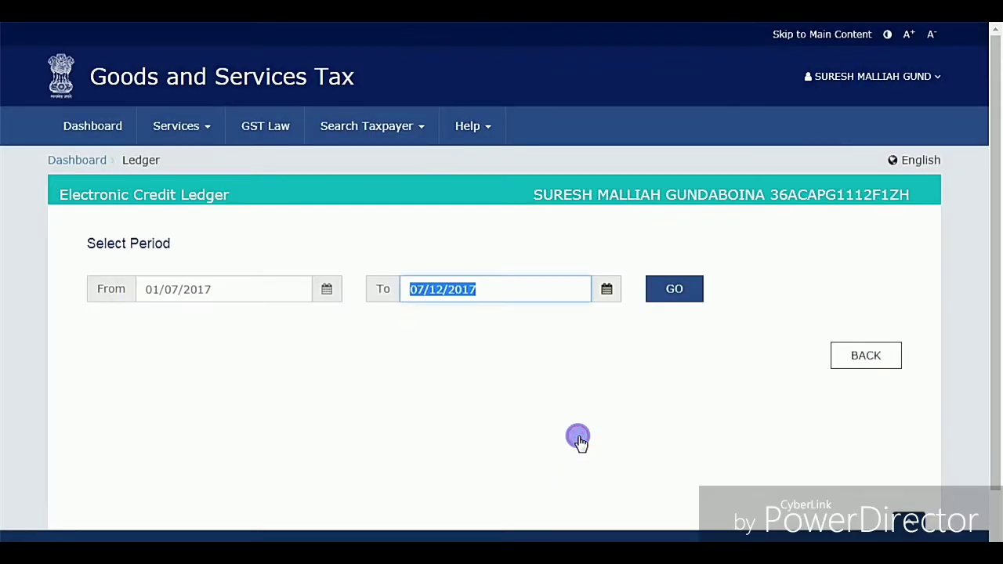
pyautogui.click(671, 296)
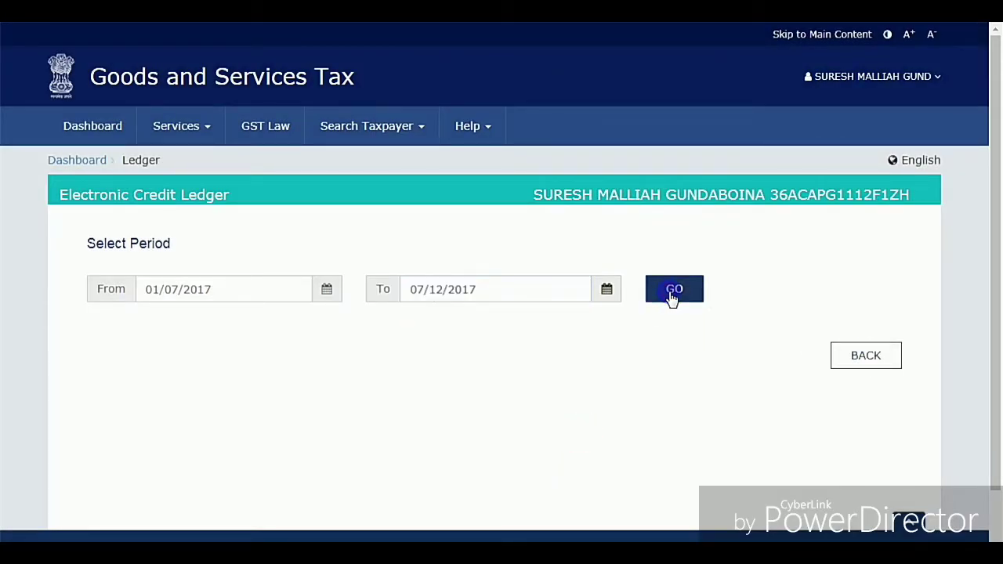
pyautogui.scroll(-2, 647, 331)
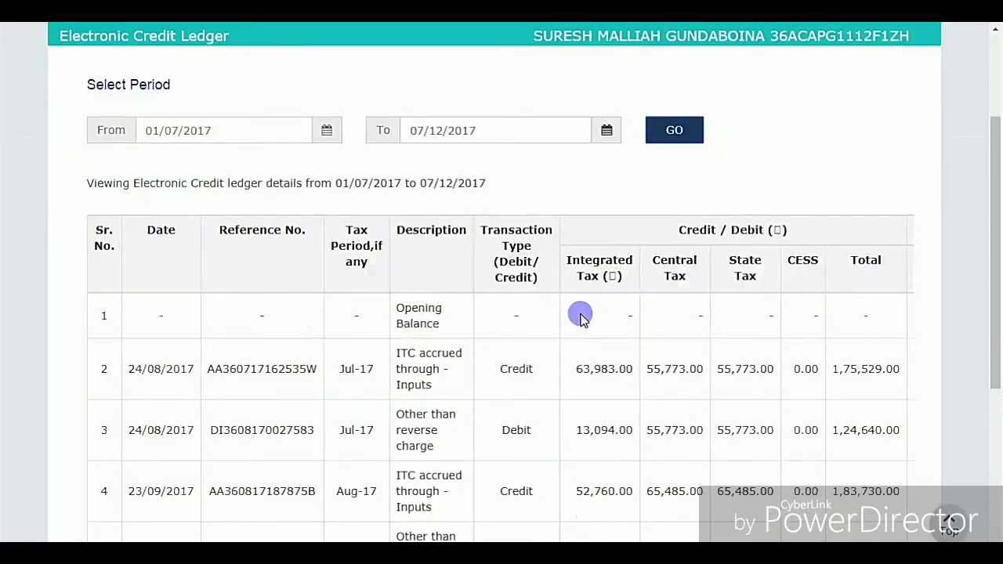
pyautogui.scroll(-3, 580, 317)
pyautogui.moveTo(504, 420); pyautogui.dragTo(360, 418)
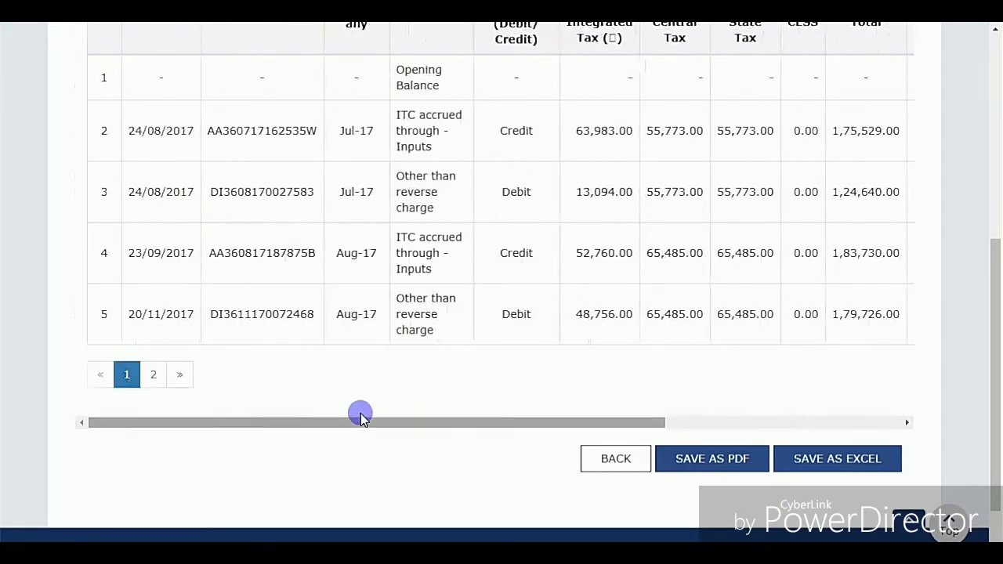
pyautogui.click(152, 378)
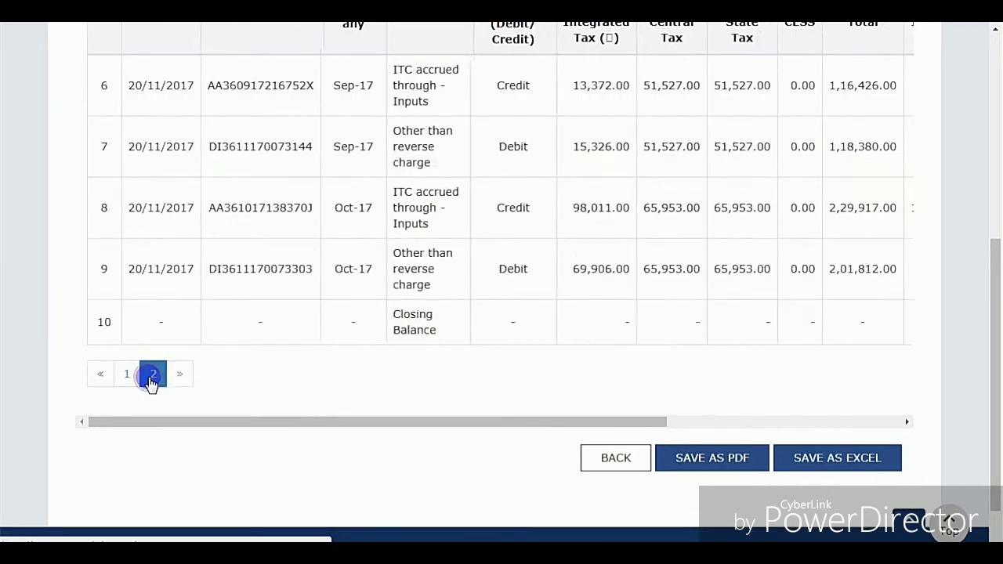
pyautogui.moveTo(320, 424); pyautogui.dragTo(293, 416)
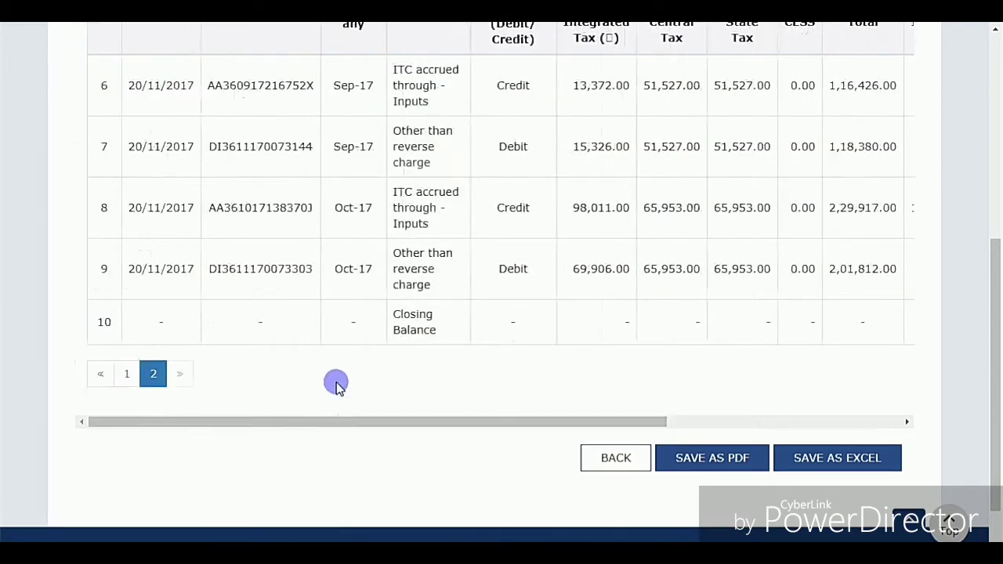
pyautogui.moveTo(393, 314); pyautogui.dragTo(429, 330)
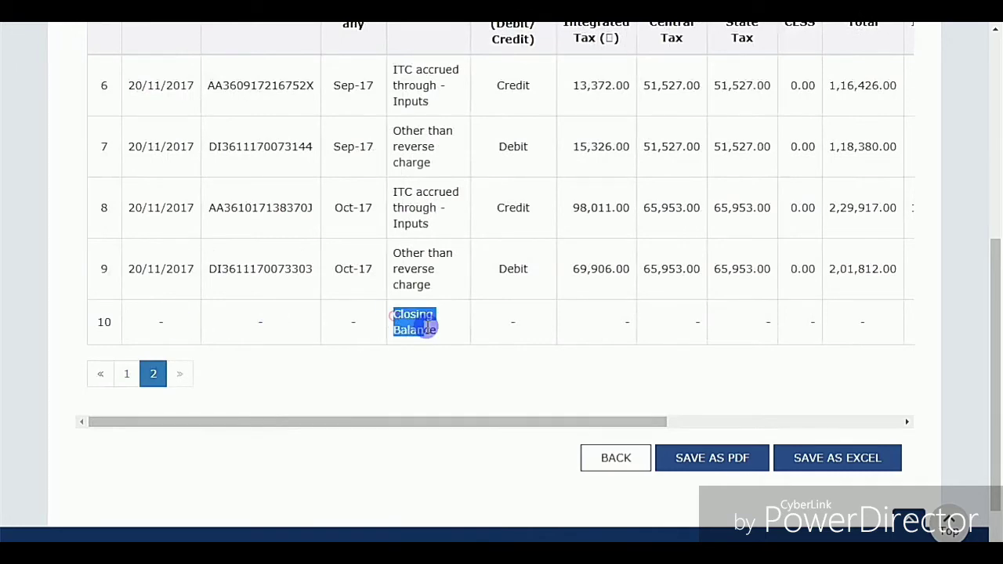
pyautogui.moveTo(416, 420); pyautogui.dragTo(681, 422)
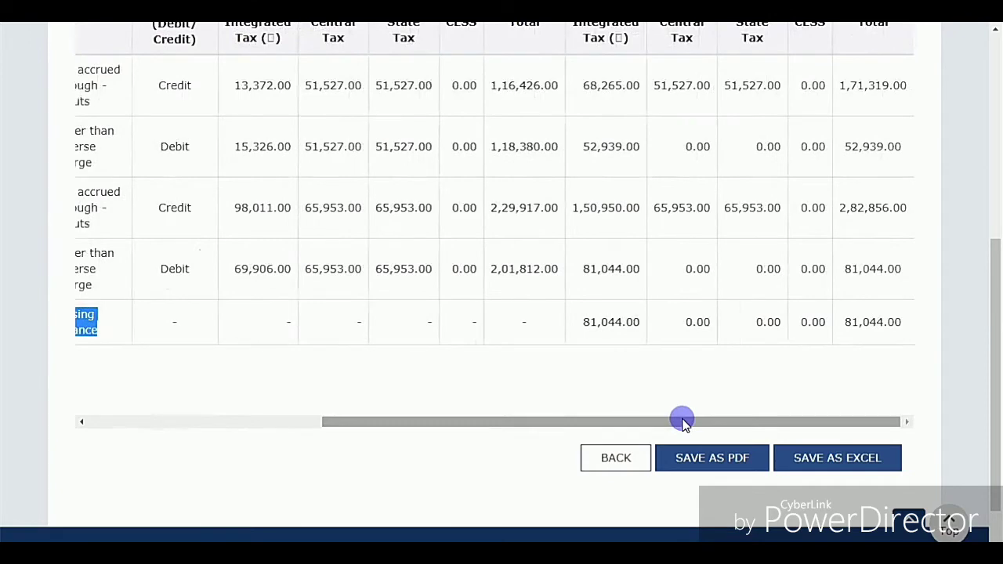
pyautogui.scroll(2, 682, 421)
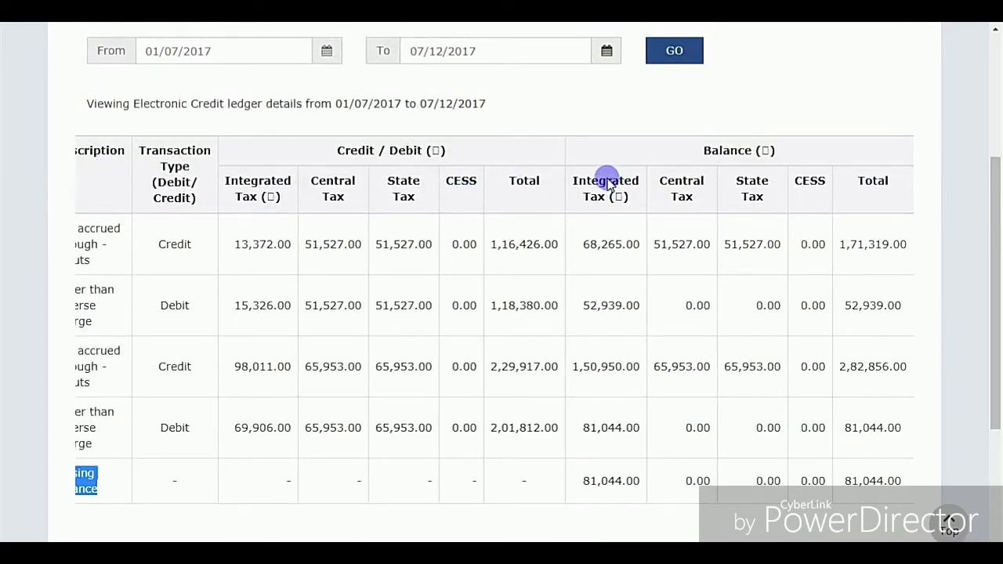
pyautogui.scroll(-2, 566, 309)
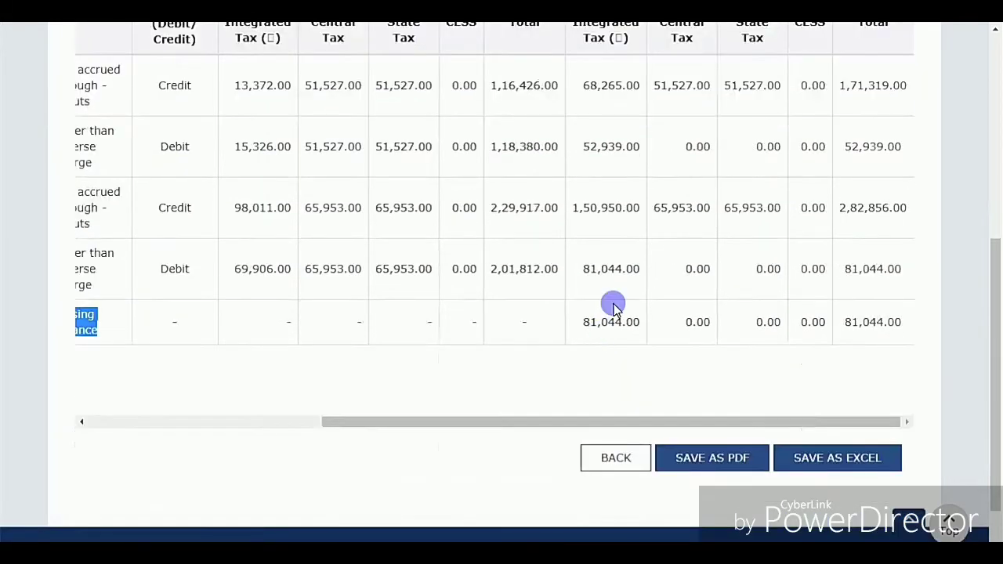
pyautogui.doubleClick(888, 321)
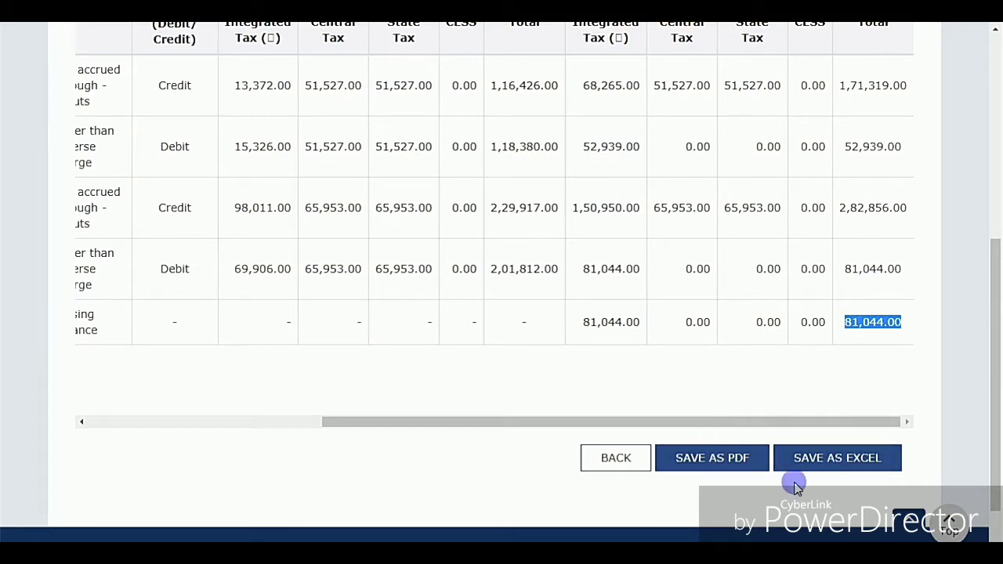
pyautogui.scroll(5, 652, 435)
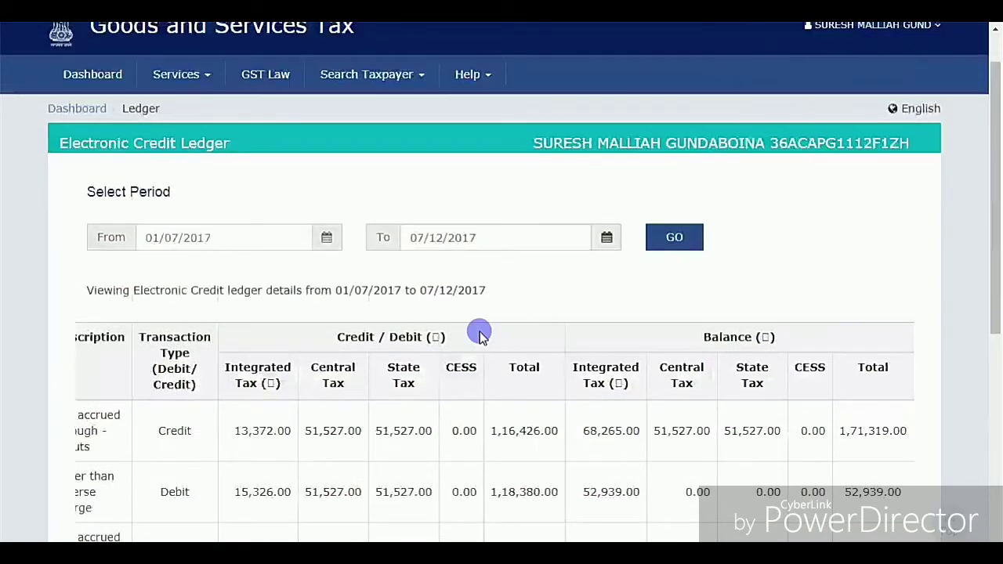
pyautogui.scroll(1, 475, 332)
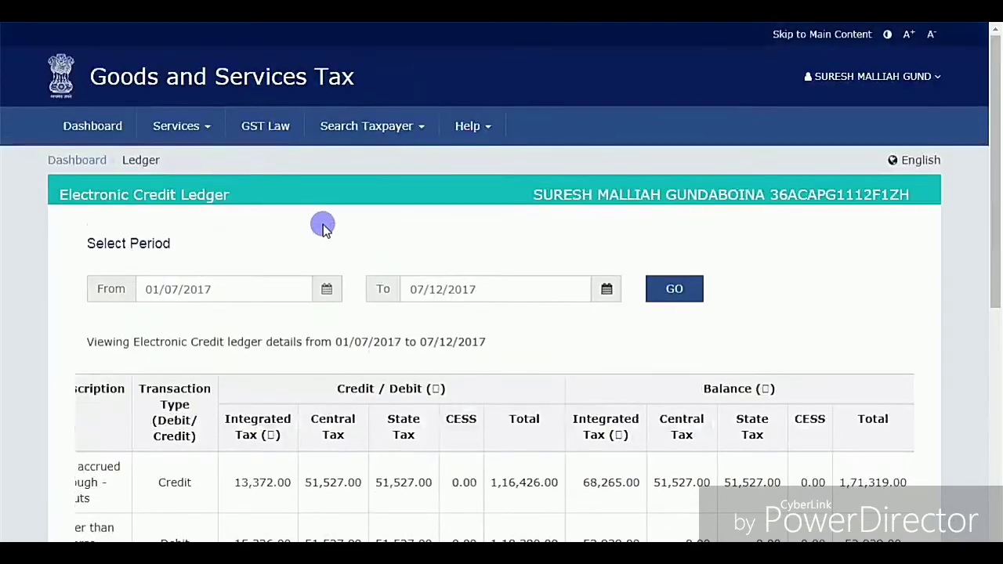
# Step: Go to Services > Refunds and start a new Application for Refund
pyautogui.click(193, 139)
pyautogui.moveTo(500, 161)
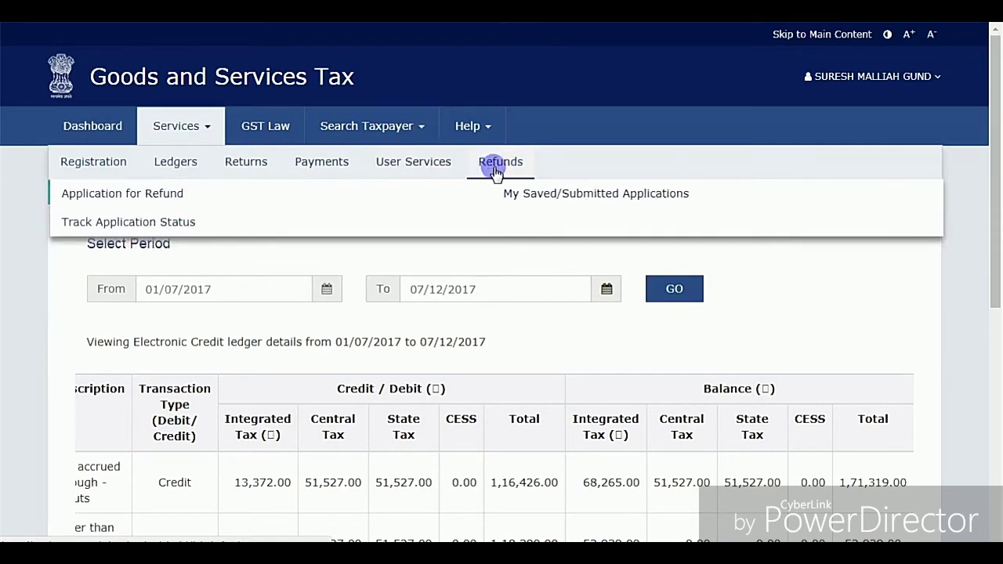
pyautogui.click(500, 168)
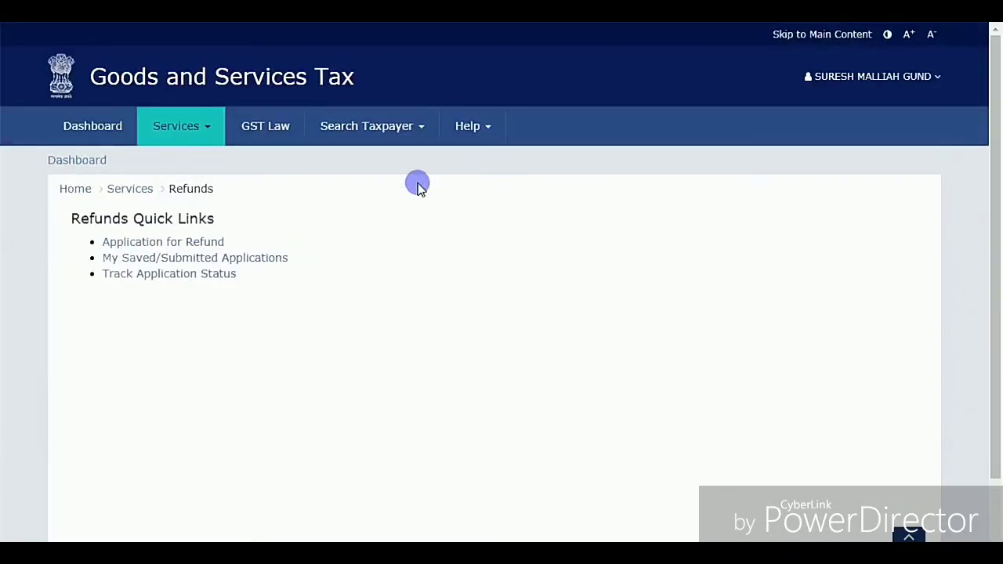
pyautogui.click(195, 244)
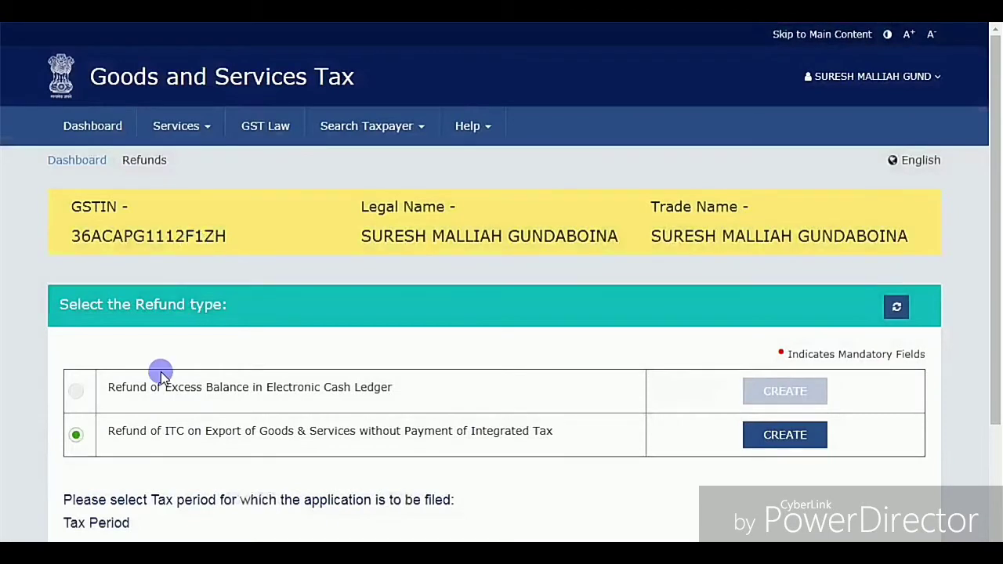
# Step: Create a refund application for Excess Balance in Electronic Cash Ledger
pyautogui.click(76, 396)
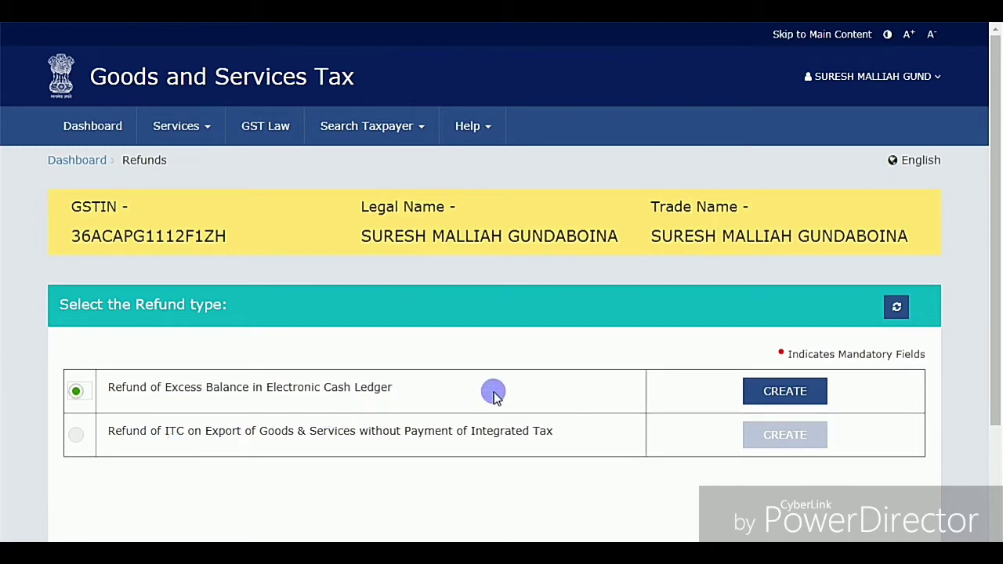
pyautogui.click(774, 406)
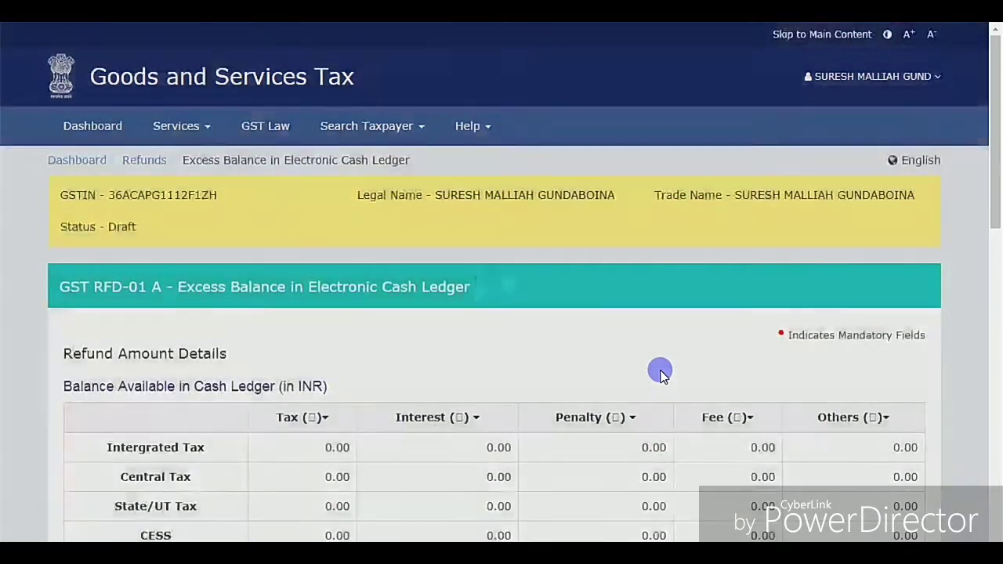
pyautogui.scroll(-1, 661, 372)
pyautogui.scroll(-2, 661, 372)
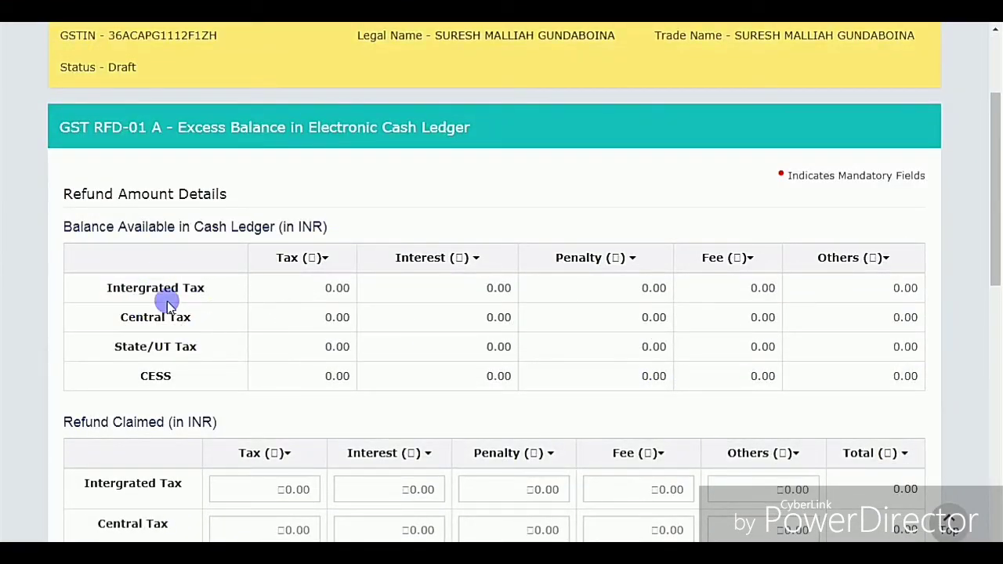
pyautogui.scroll(-3, 559, 342)
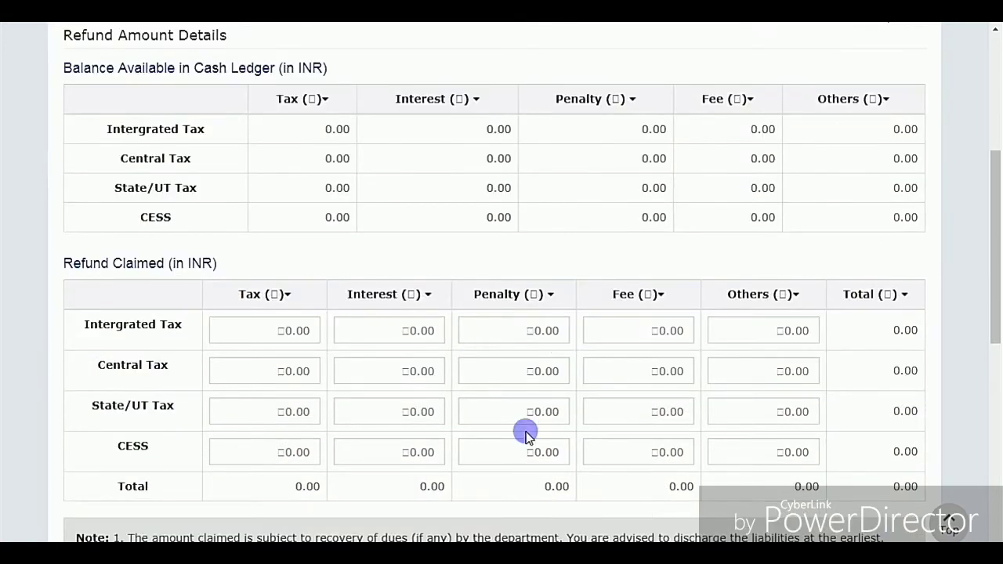
pyautogui.scroll(-4, 572, 405)
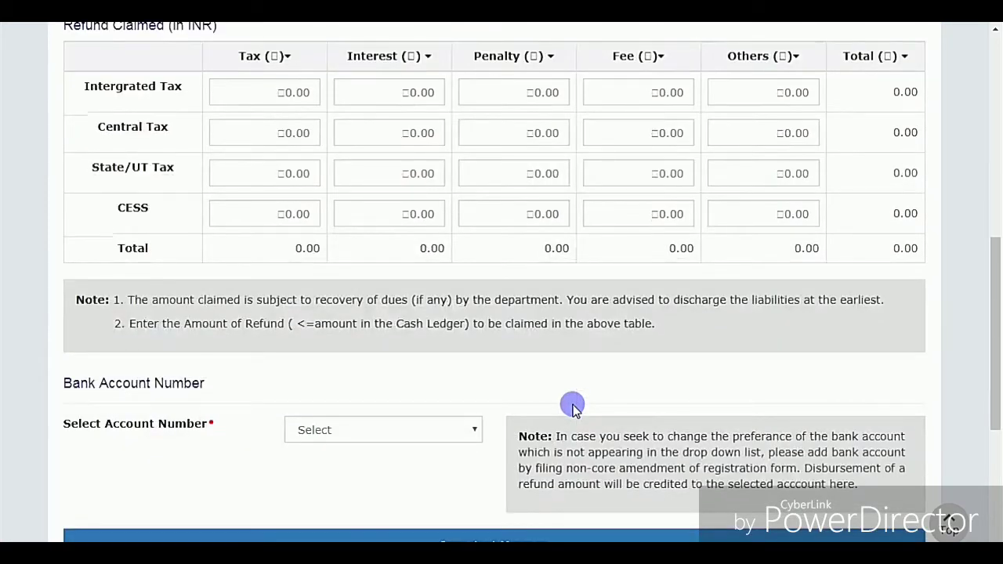
pyautogui.scroll(5, 572, 405)
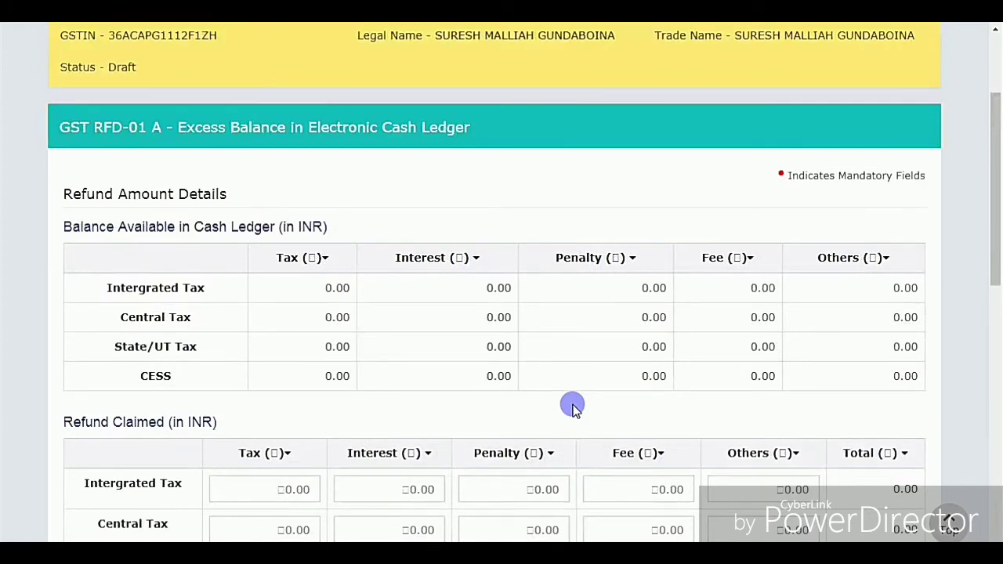
pyautogui.scroll(-4, 573, 405)
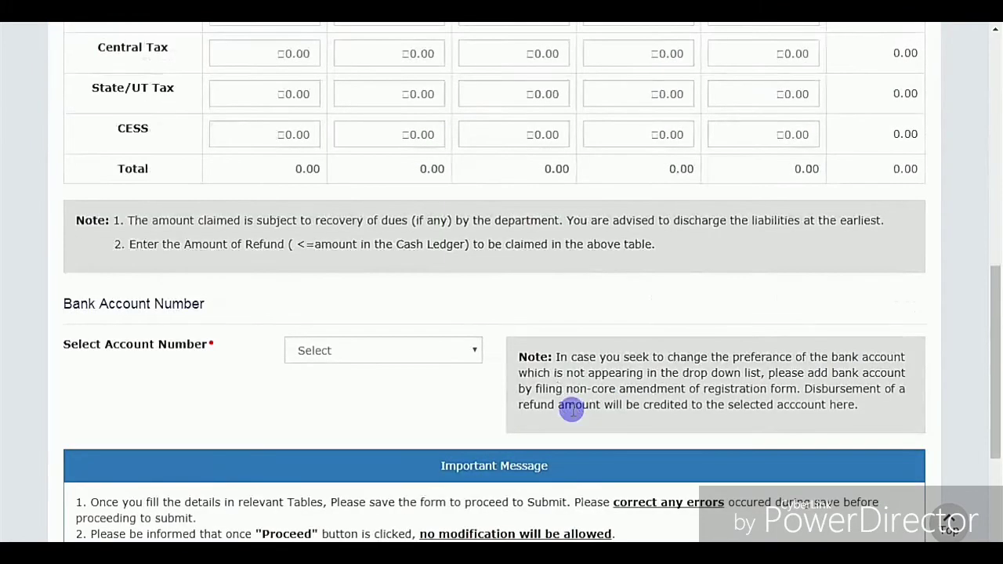
pyautogui.scroll(5, 518, 388)
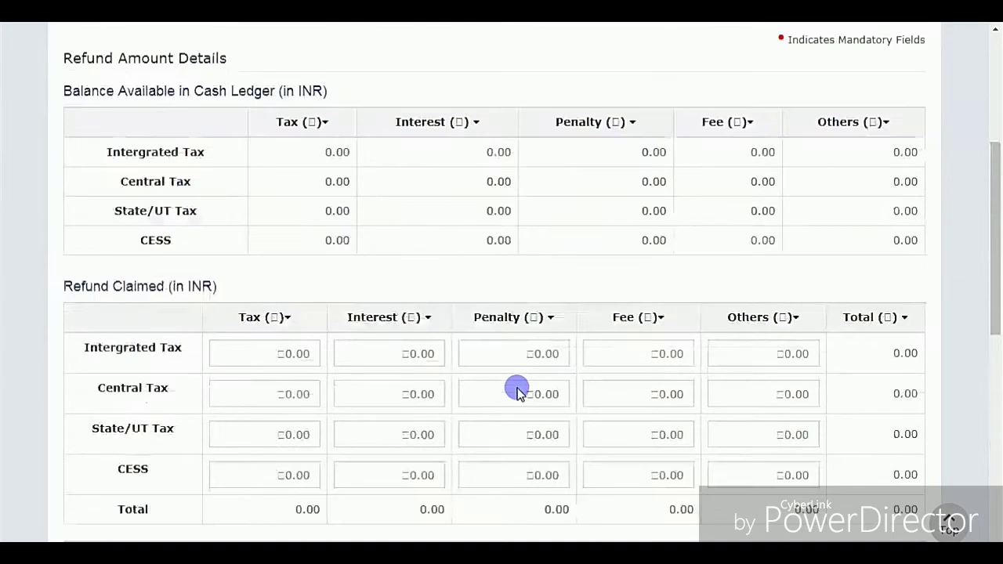
pyautogui.scroll(3, 517, 388)
pyautogui.scroll(2, 564, 344)
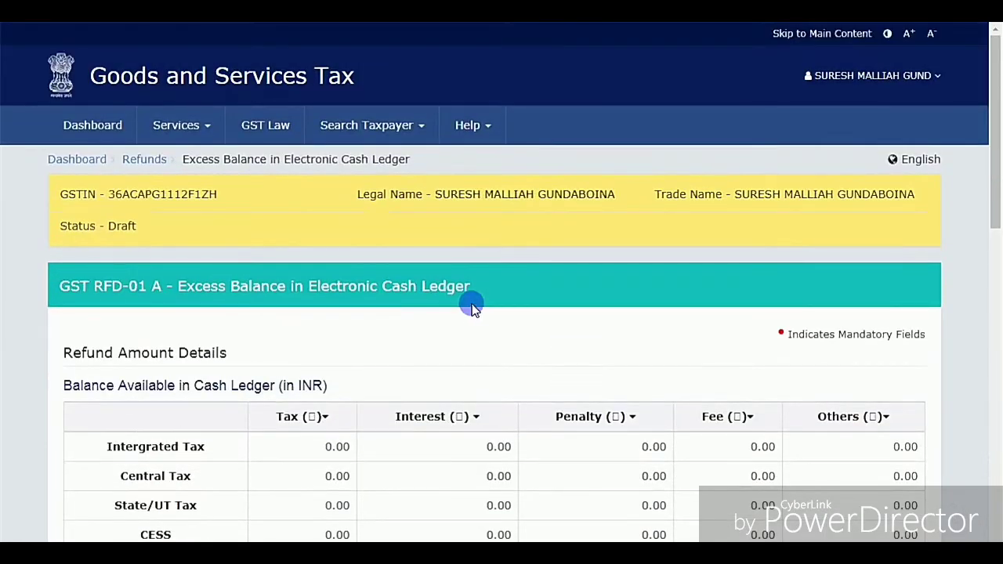
# Step: Return to the refund types and start Refund of ITC on Export, with financial year 2017-18
pyautogui.click(153, 163)
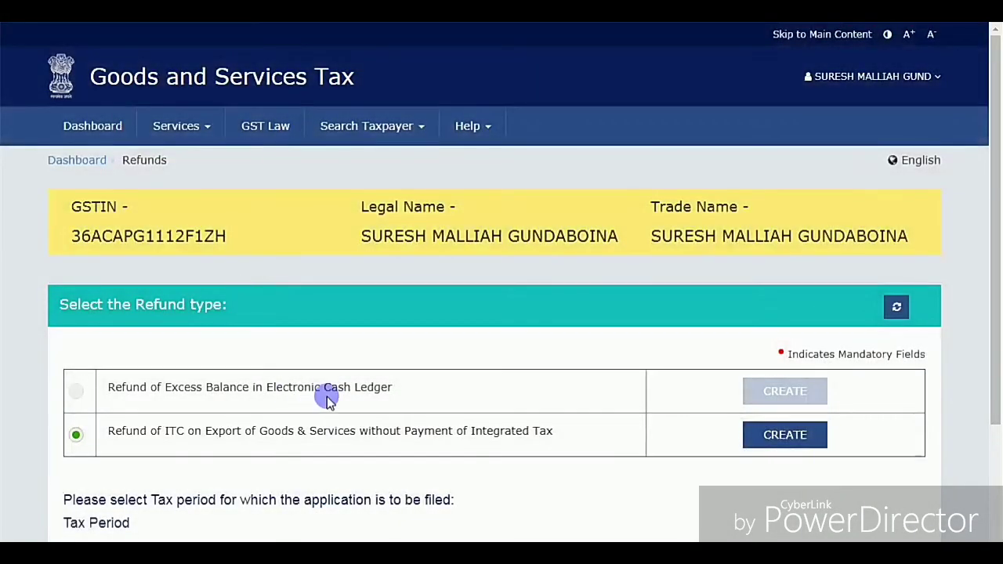
pyautogui.moveTo(405, 387); pyautogui.dragTo(251, 387)
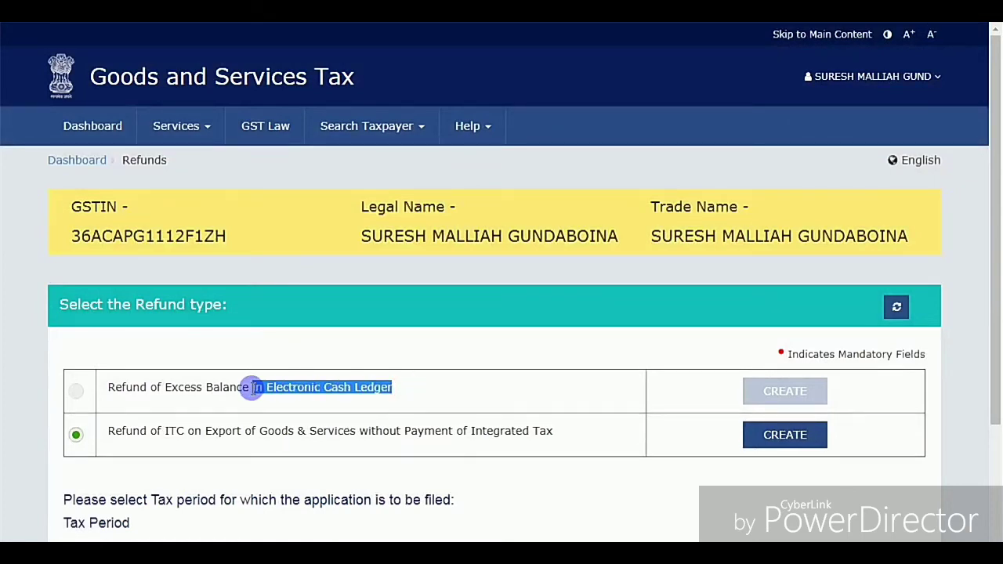
pyautogui.click(268, 298)
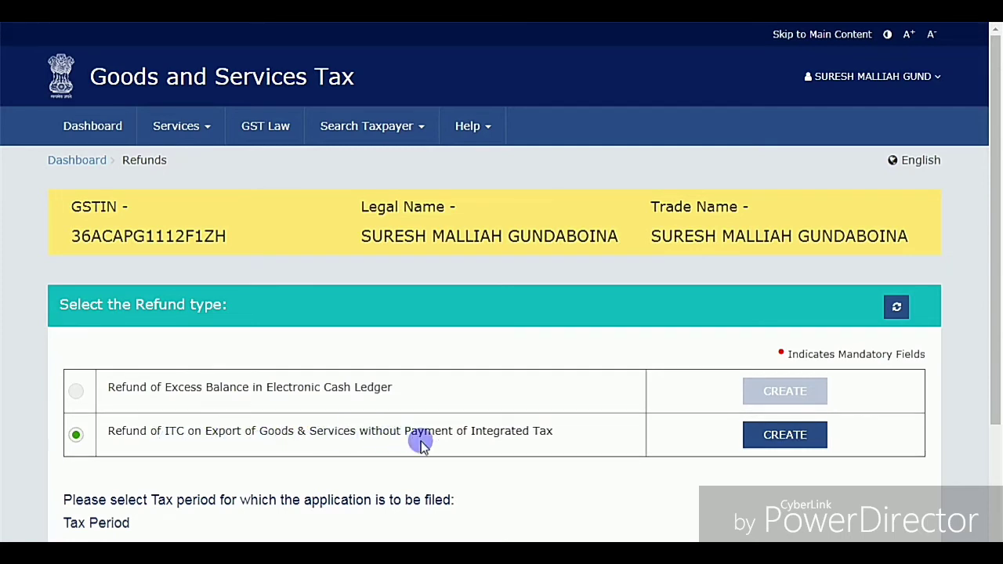
pyautogui.click(793, 441)
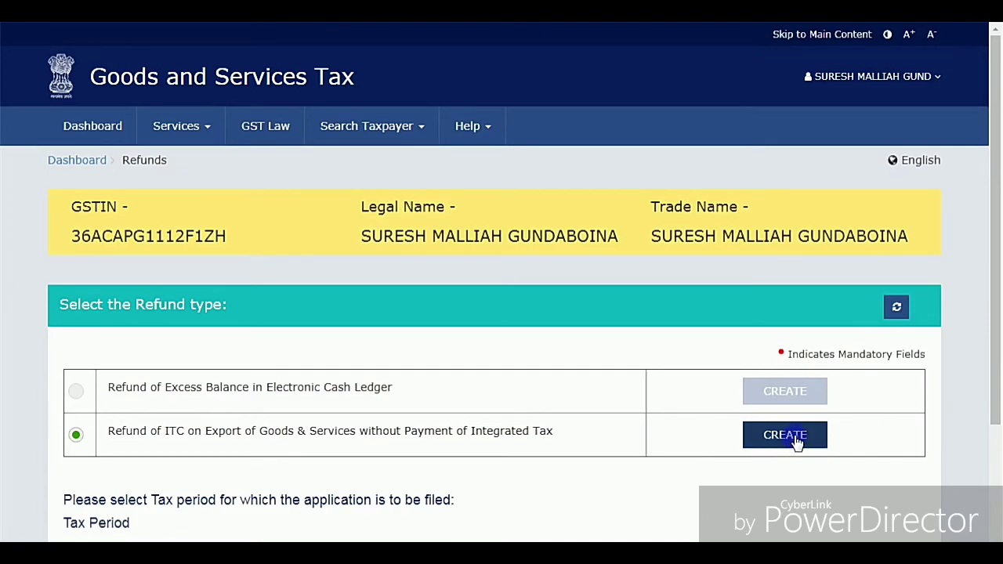
pyautogui.scroll(-2, 713, 475)
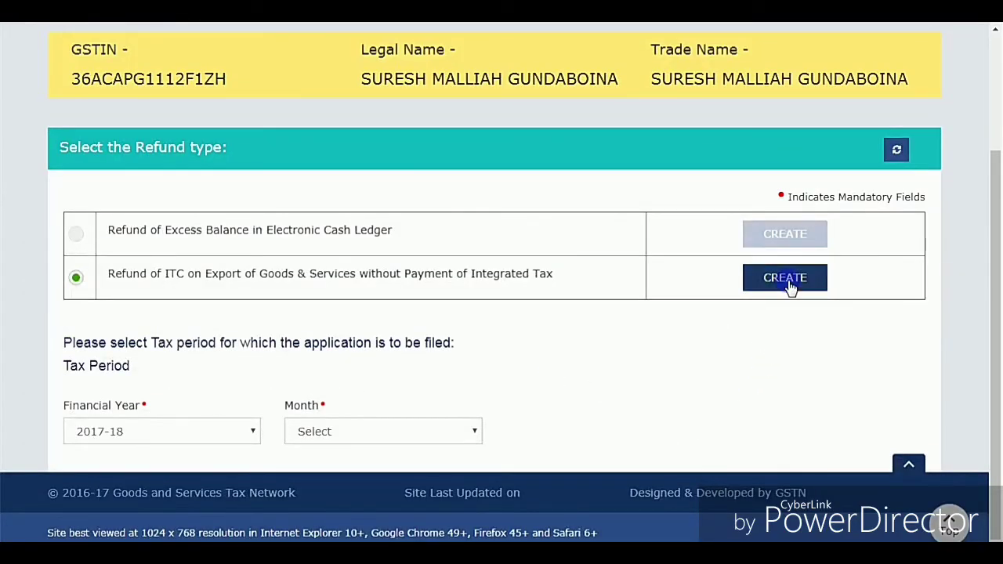
# Step: Set the tax period to October 2017-18 and create the ITC-on-export refund draft
pyautogui.click(458, 433)
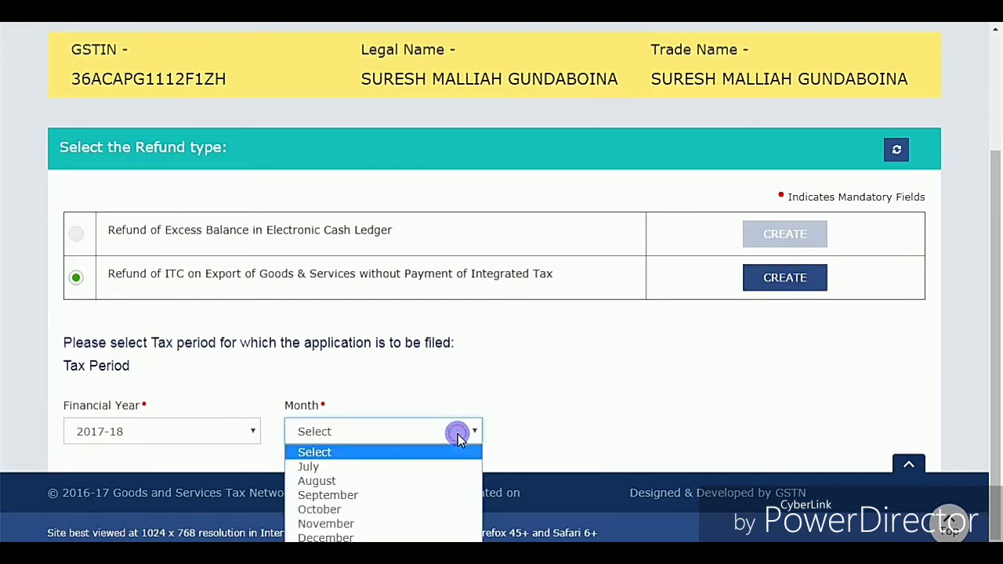
pyautogui.click(412, 538)
pyautogui.click(786, 282)
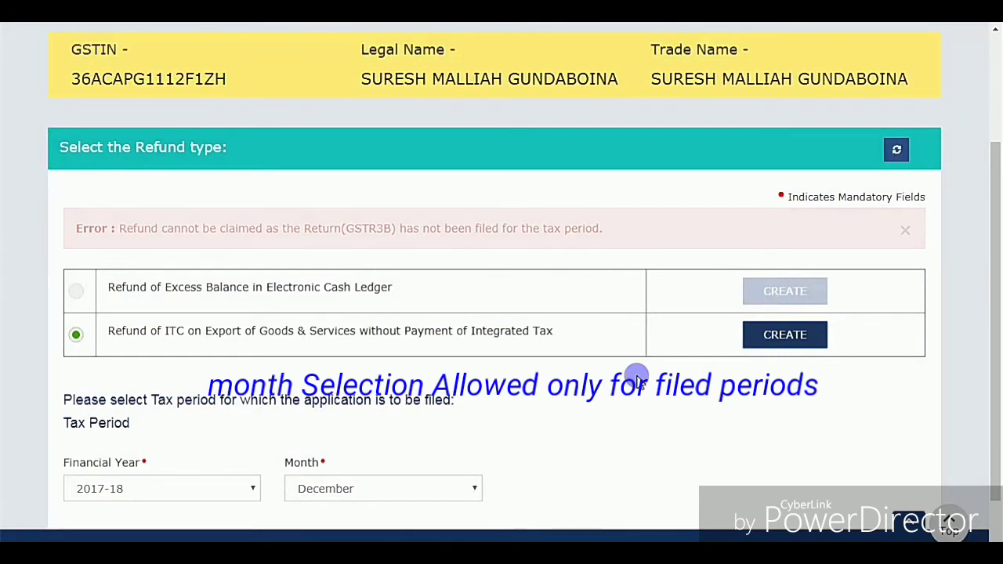
pyautogui.scroll(-1, 636, 381)
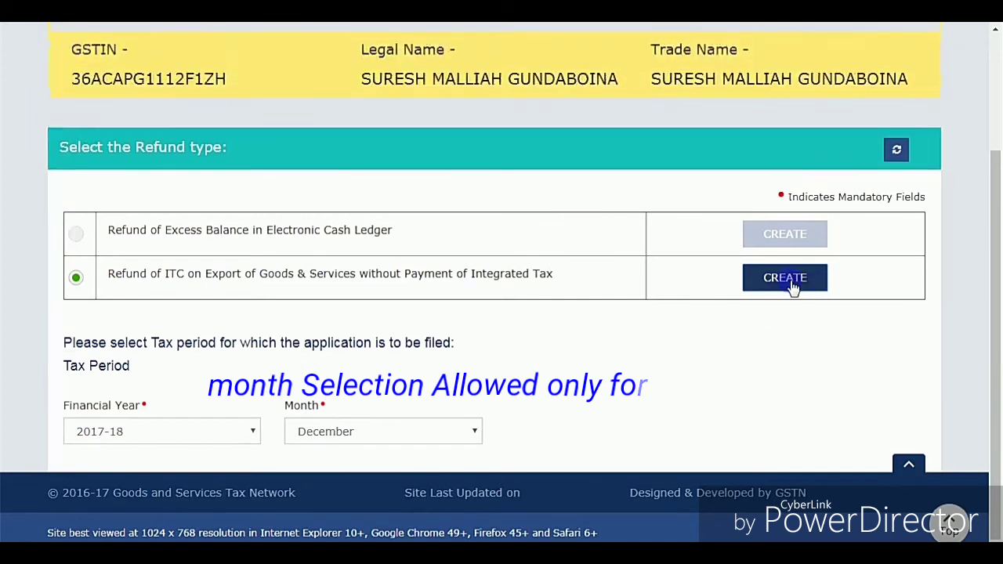
pyautogui.click(471, 434)
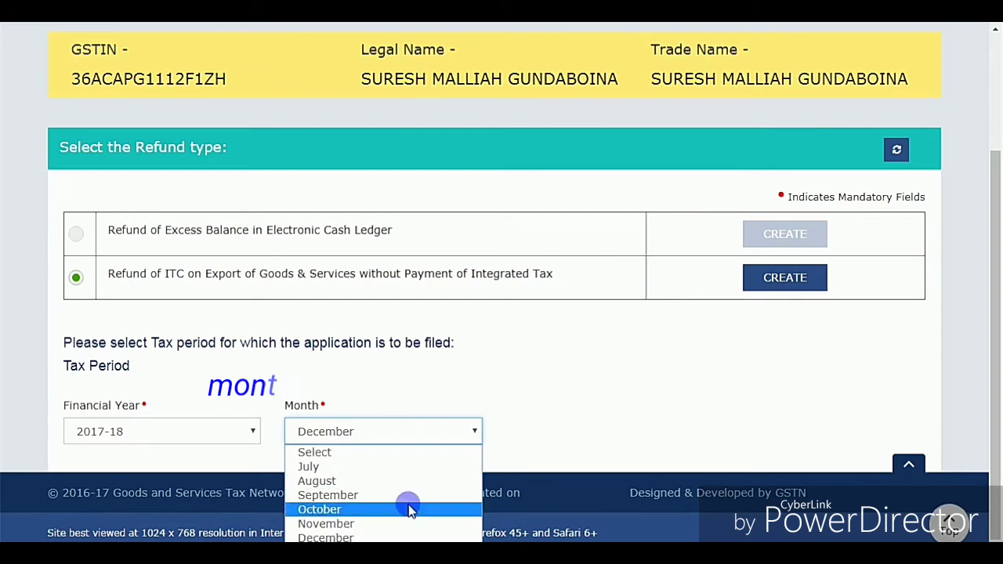
pyautogui.click(391, 524)
pyautogui.click(455, 431)
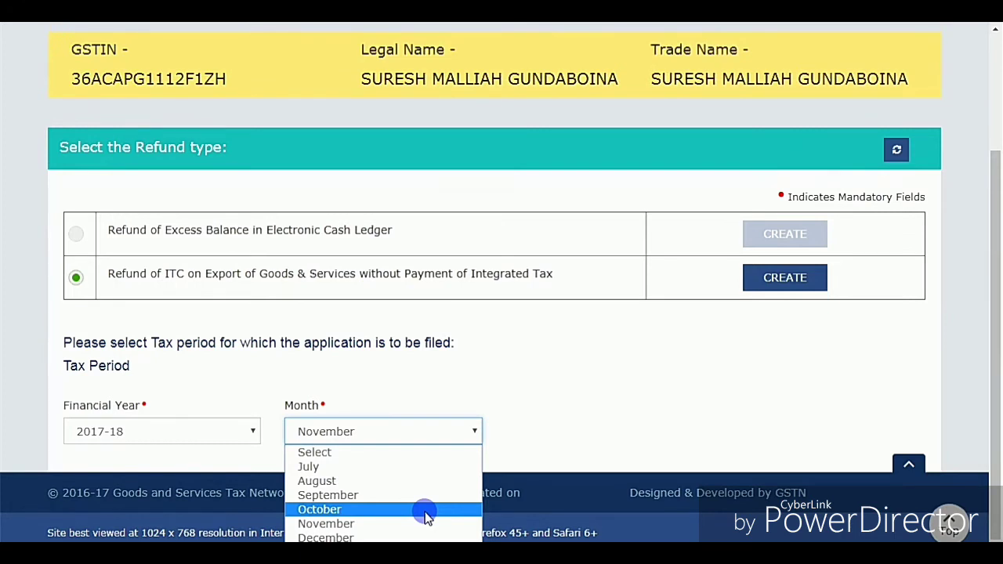
pyautogui.click(426, 511)
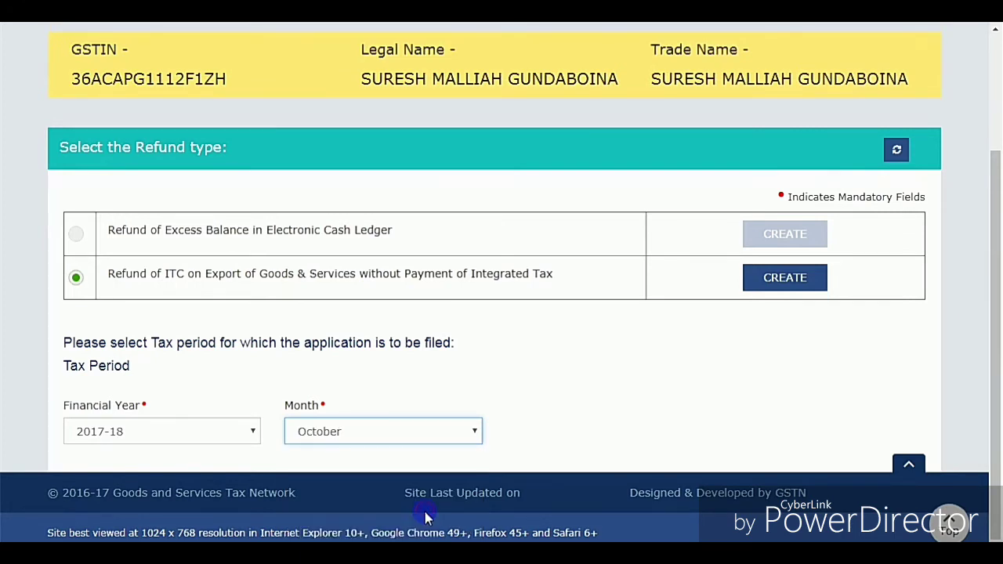
pyautogui.click(793, 287)
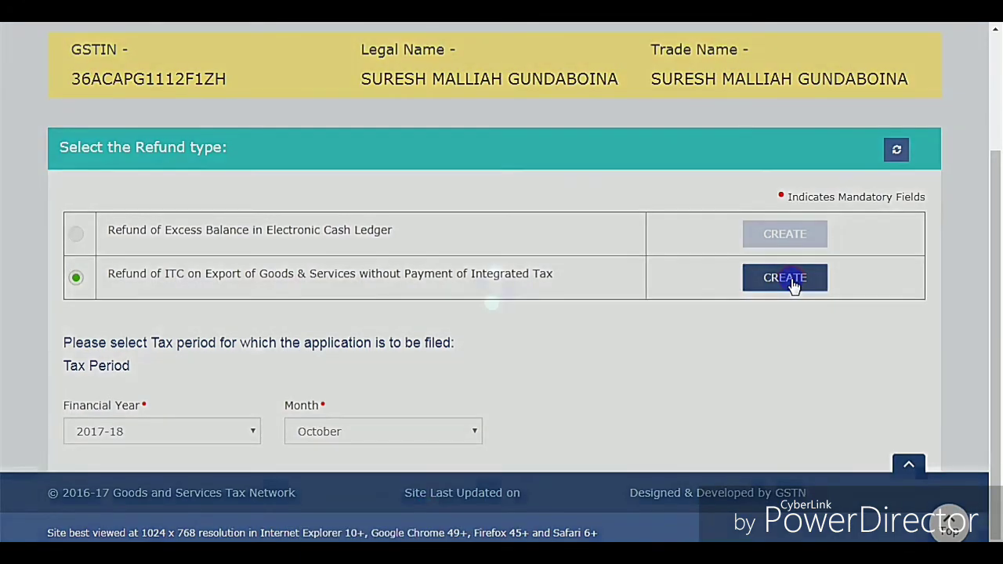
pyautogui.scroll(-2, 691, 335)
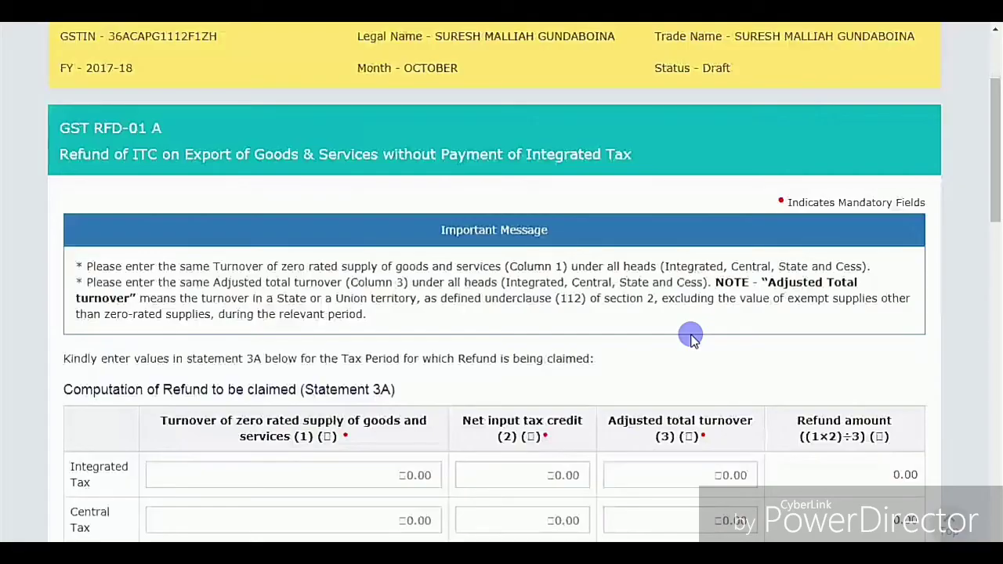
pyautogui.scroll(-3, 690, 335)
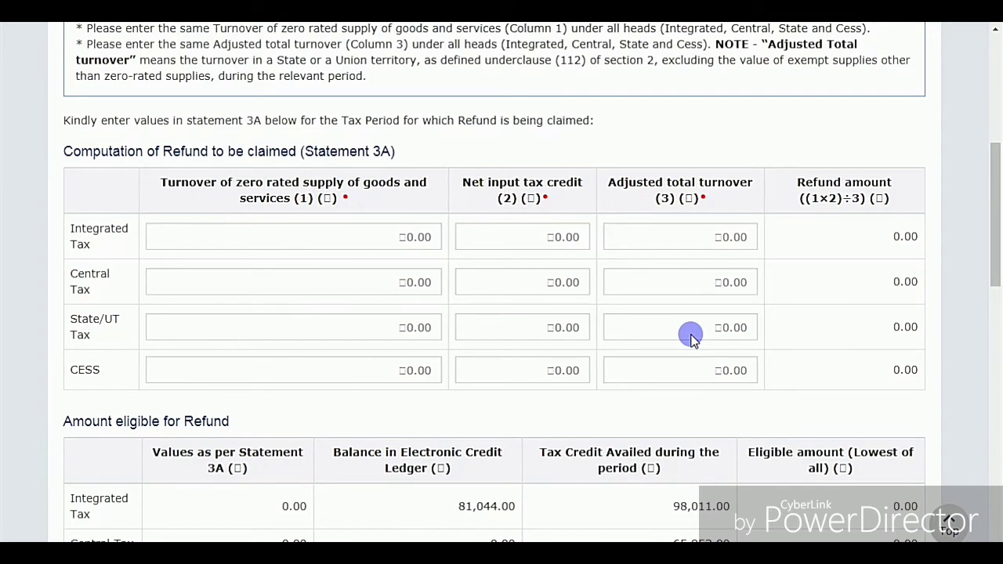
pyautogui.scroll(-3, 691, 335)
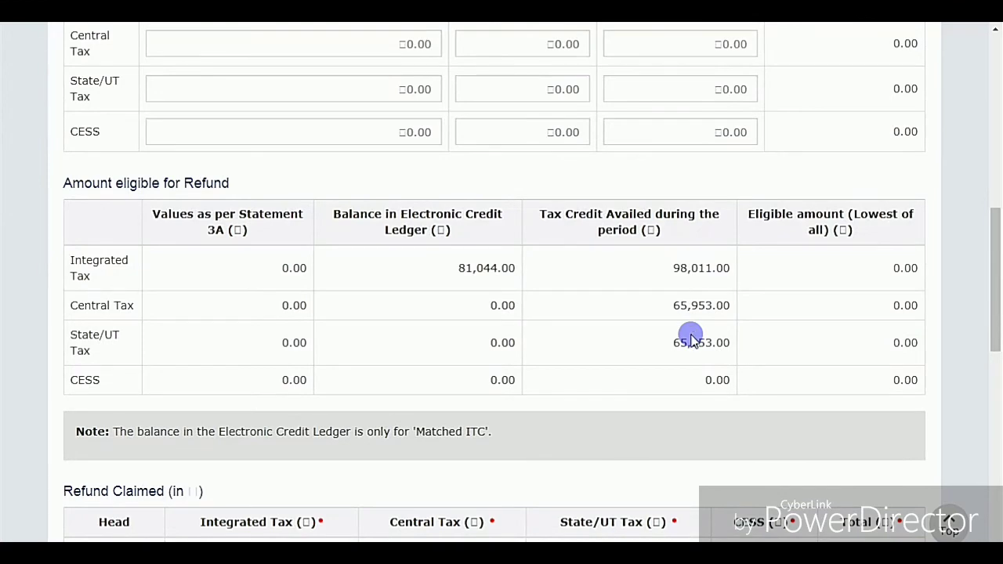
pyautogui.scroll(2, 690, 335)
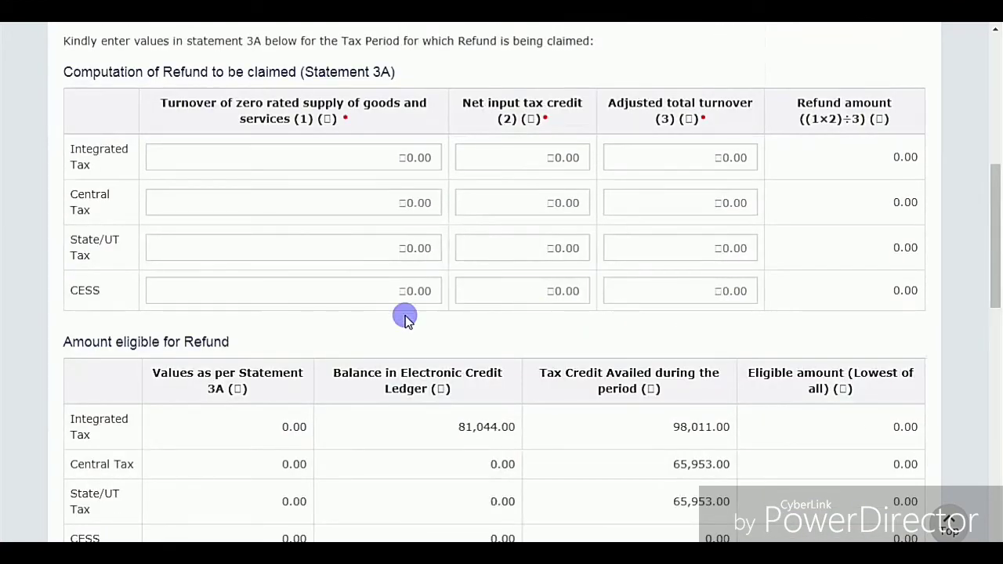
pyautogui.scroll(-1, 401, 314)
pyautogui.scroll(-1, 455, 329)
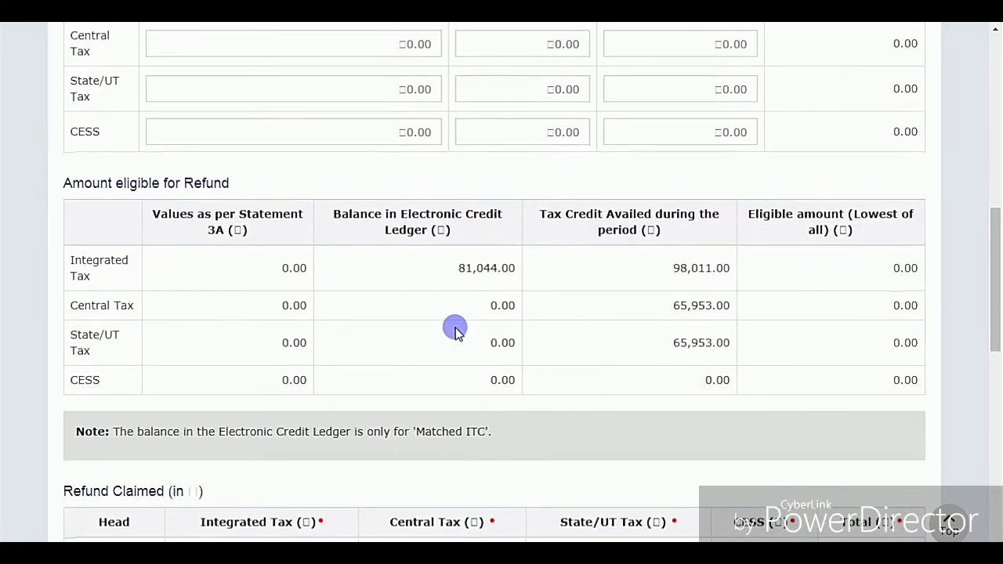
pyautogui.moveTo(59, 182); pyautogui.dragTo(112, 184)
pyautogui.click(163, 185)
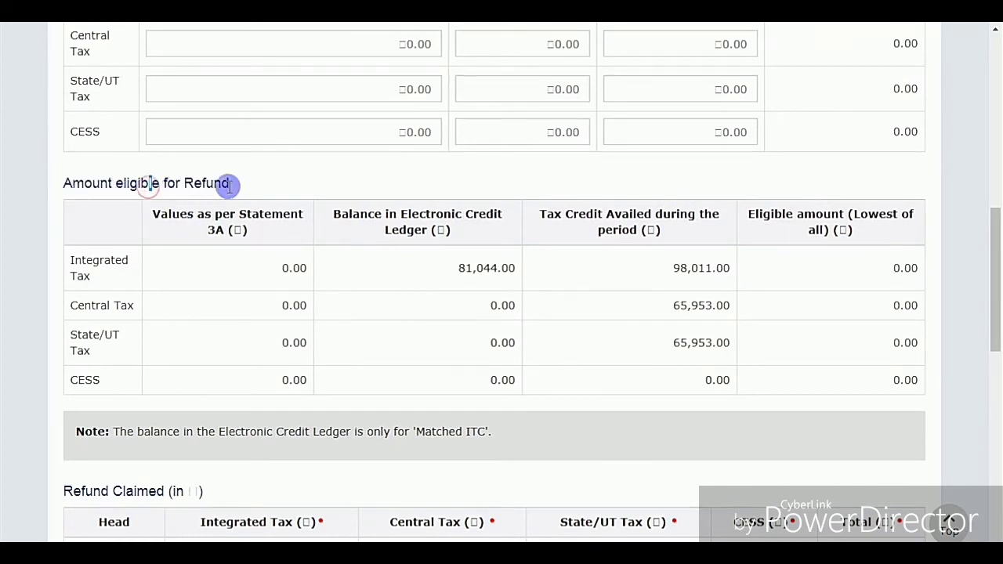
pyautogui.moveTo(232, 185); pyautogui.dragTo(75, 182)
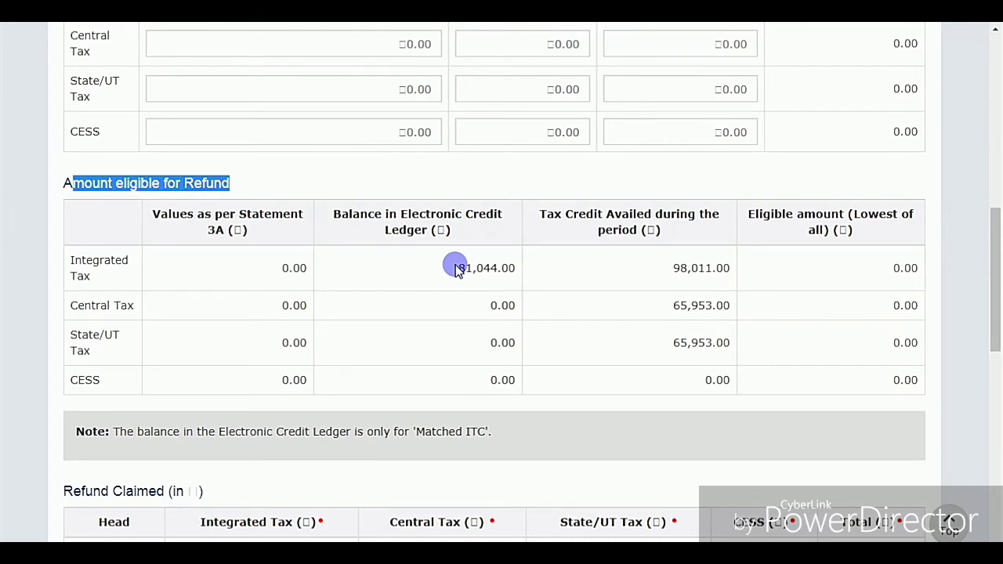
pyautogui.moveTo(458, 268); pyautogui.dragTo(504, 268)
pyautogui.click(517, 268)
pyautogui.scroll(-4, 526, 275)
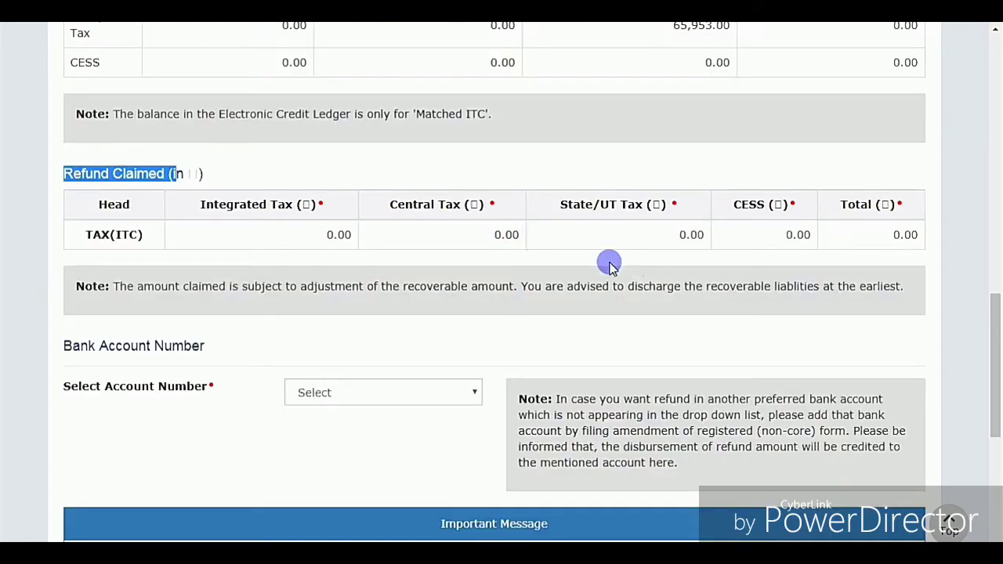
# Step: Select the taxpayer's registered bank account in the refund form's Account Number field
pyautogui.click(451, 397)
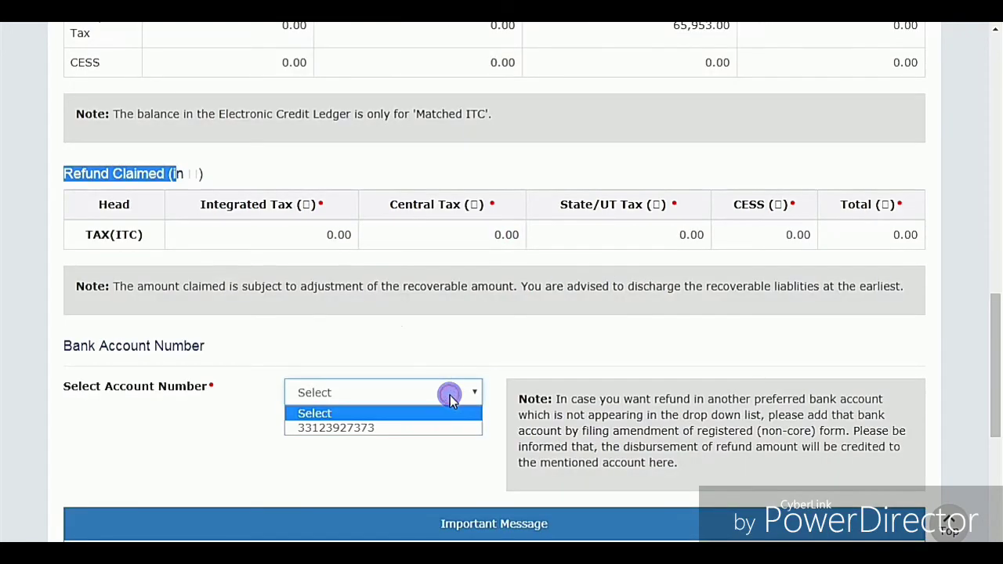
pyautogui.click(429, 429)
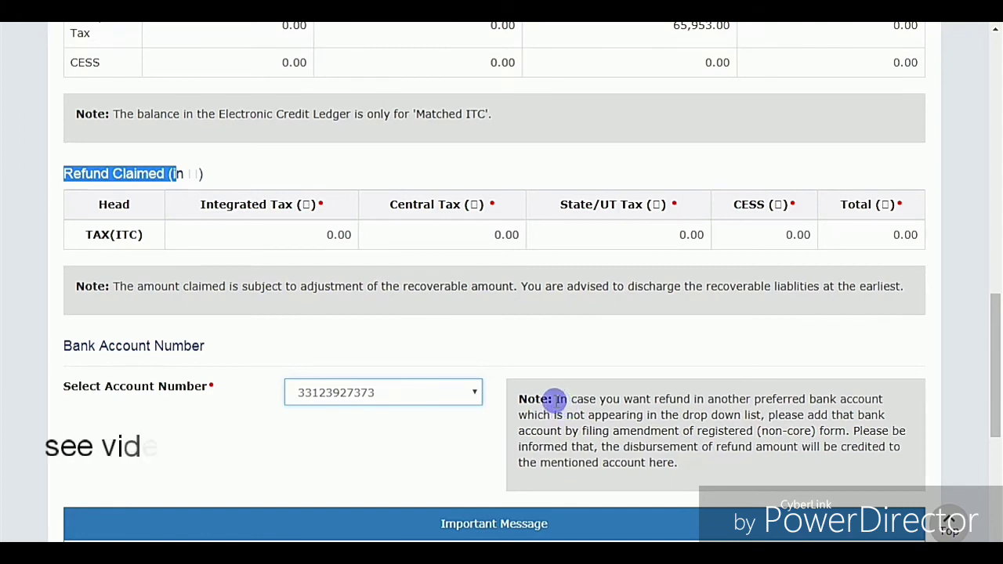
pyautogui.moveTo(555, 399); pyautogui.dragTo(852, 399)
pyautogui.click(697, 397)
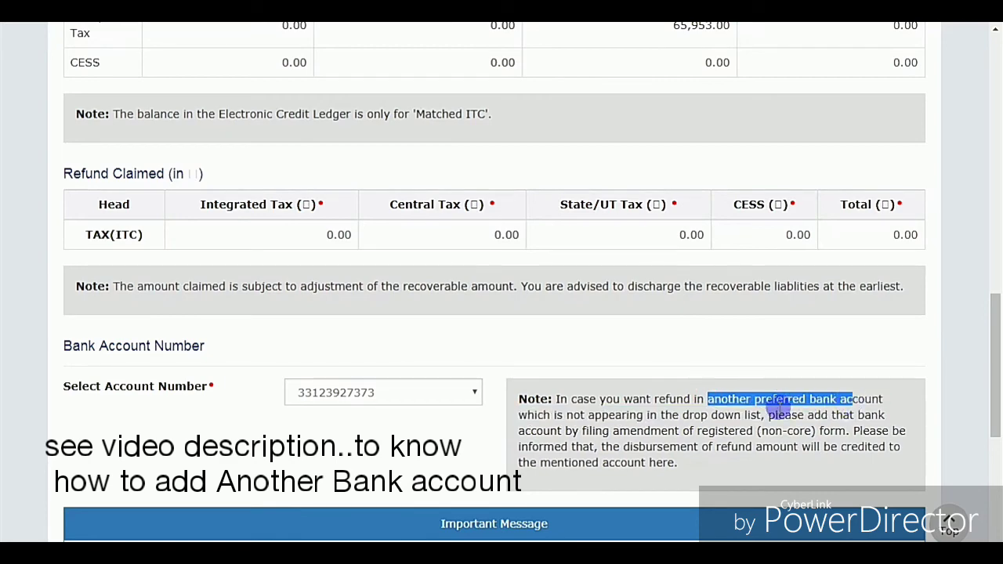
pyautogui.click(788, 437)
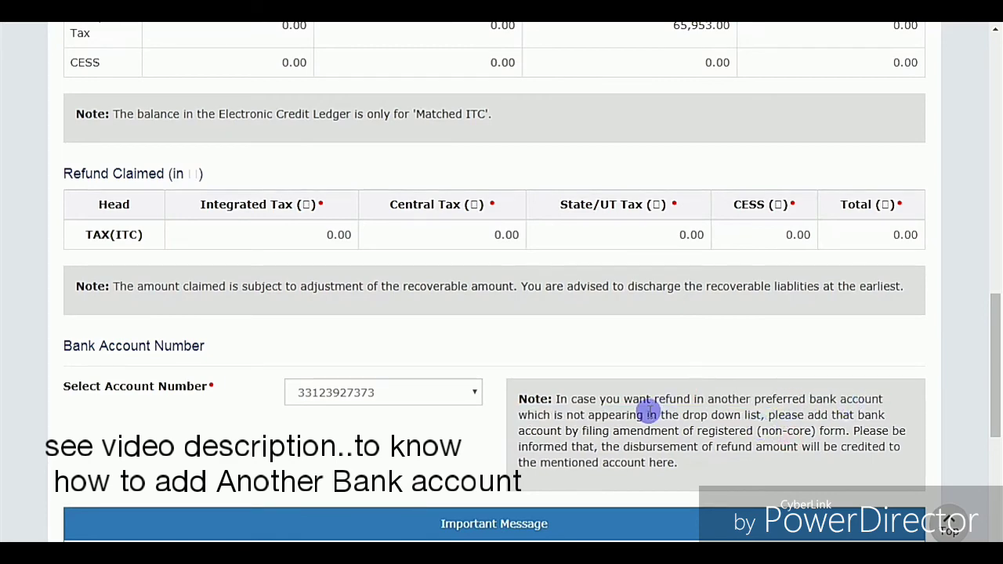
pyautogui.scroll(-1, 645, 410)
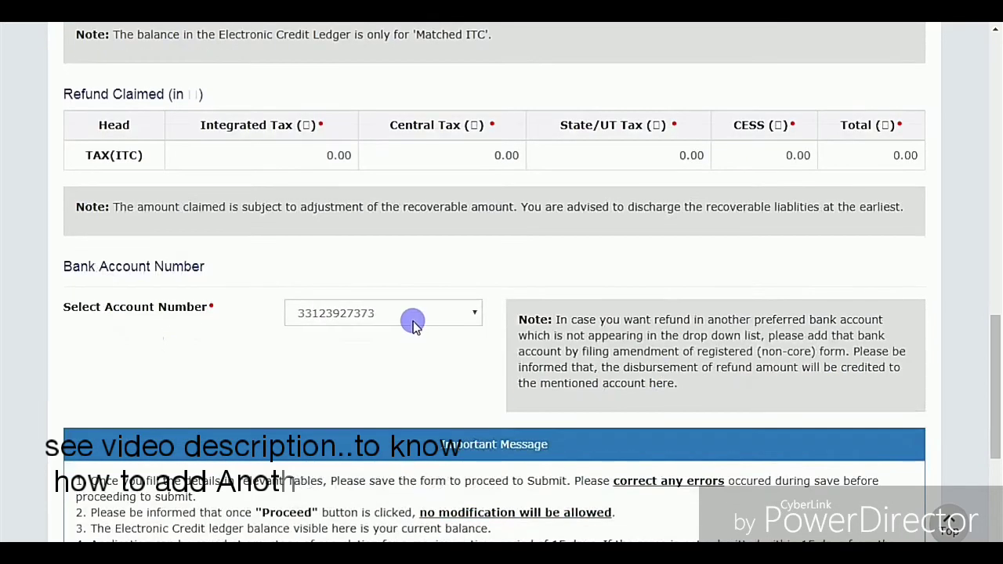
pyautogui.click(457, 318)
pyautogui.click(445, 349)
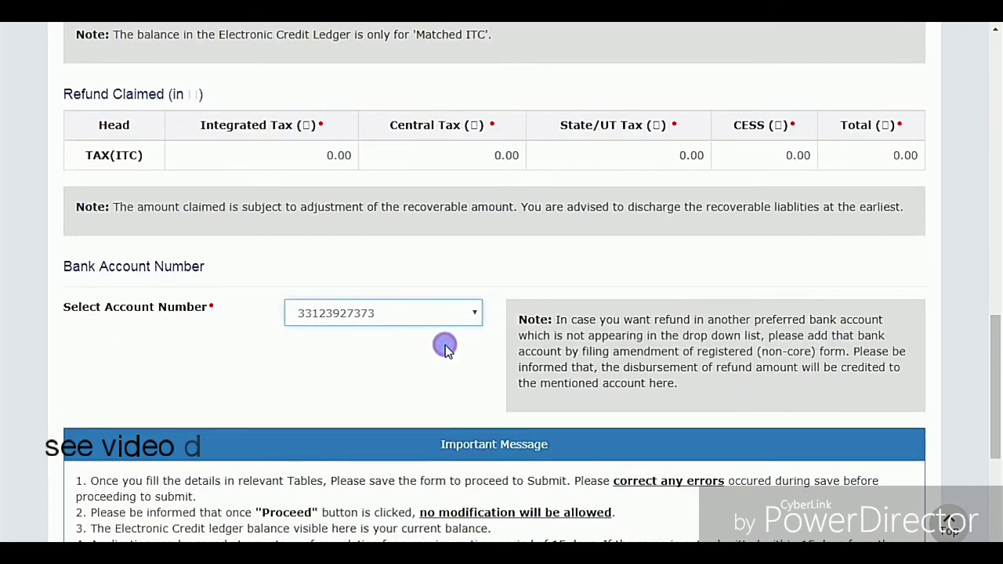
pyautogui.scroll(-4, 445, 349)
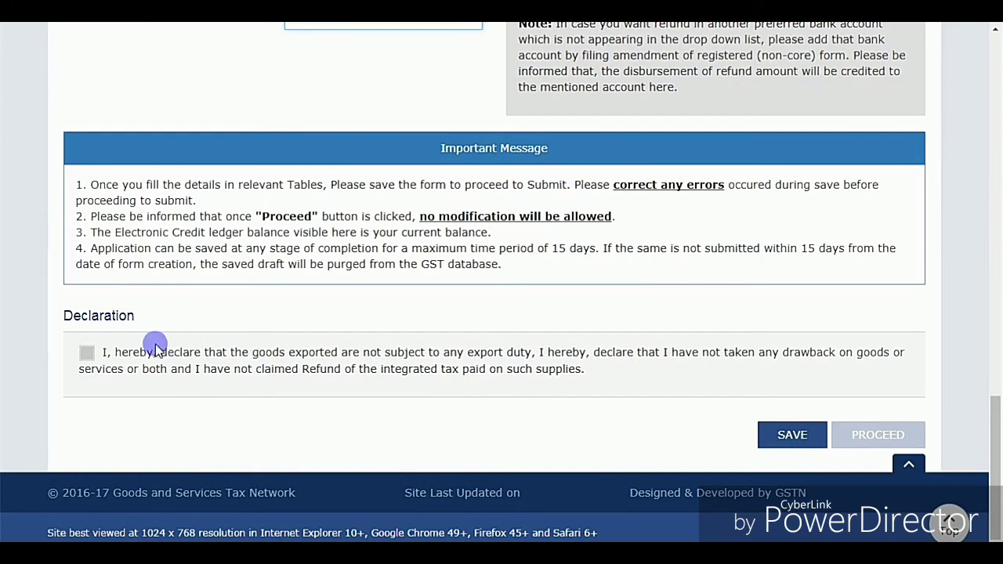
# Step: Save the export ITC refund application draft
pyautogui.click(116, 356)
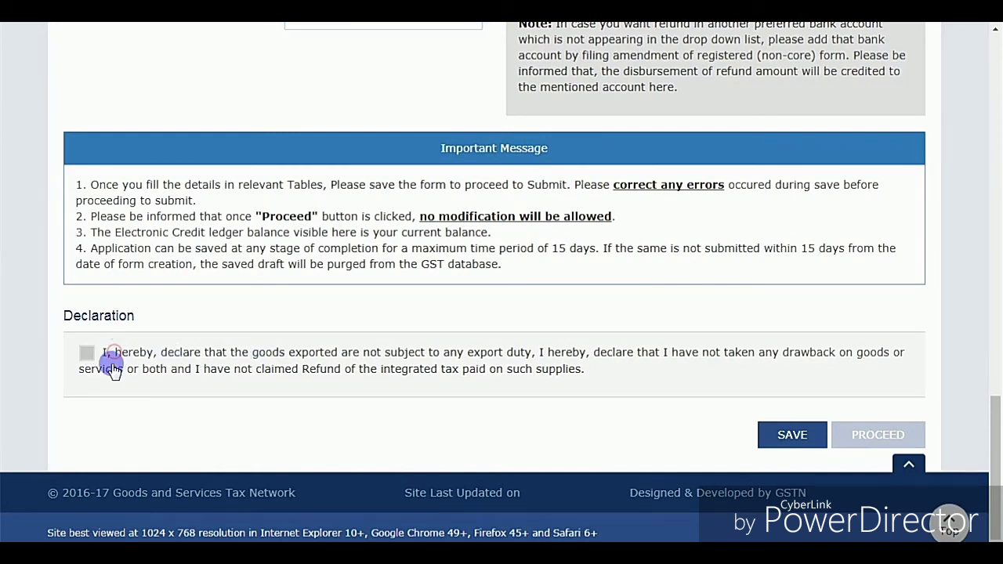
pyautogui.click(787, 442)
pyautogui.click(792, 443)
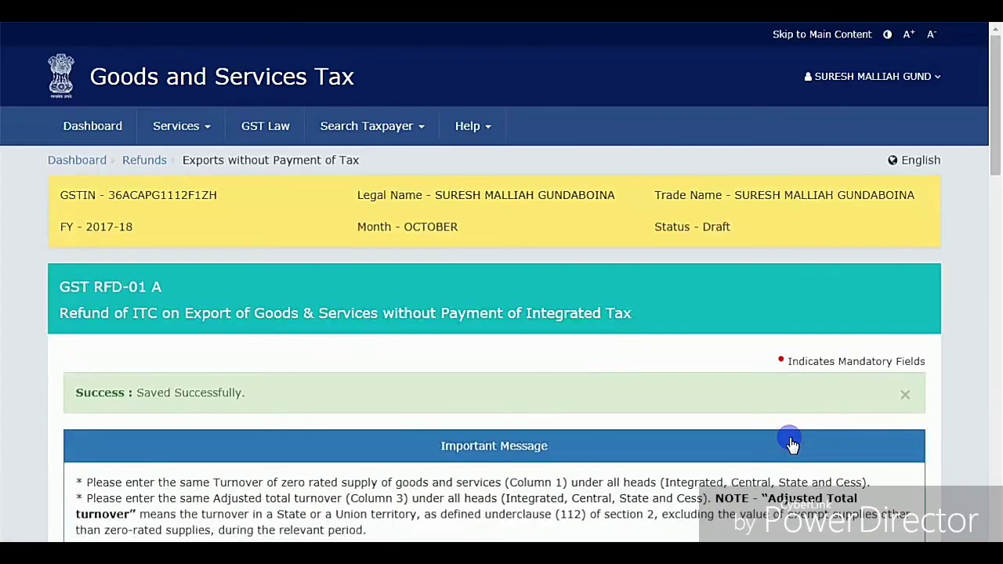
# Step: Tick the export Declaration checkbox so the application can proceed
pyautogui.scroll(-2, 752, 410)
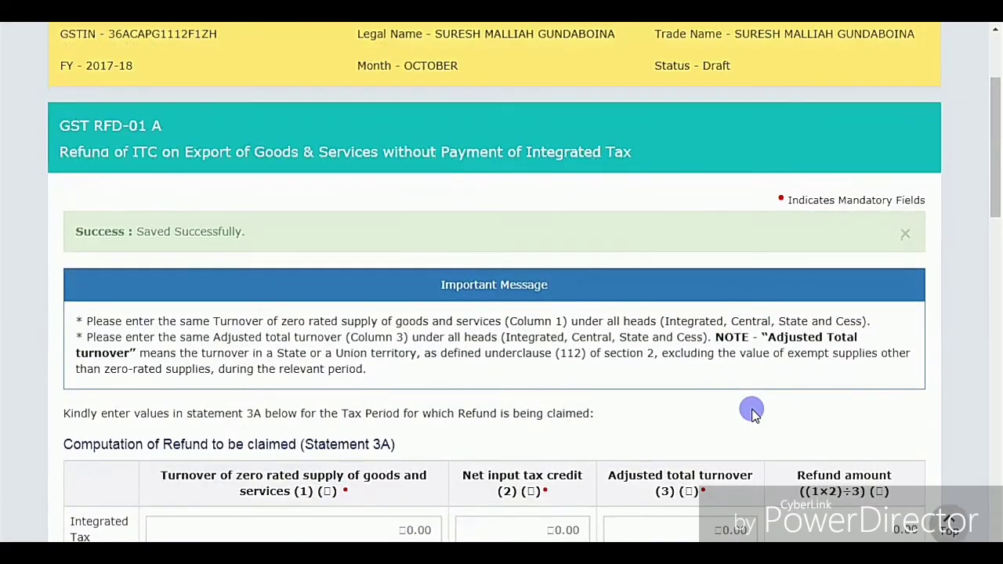
pyautogui.scroll(-2, 752, 409)
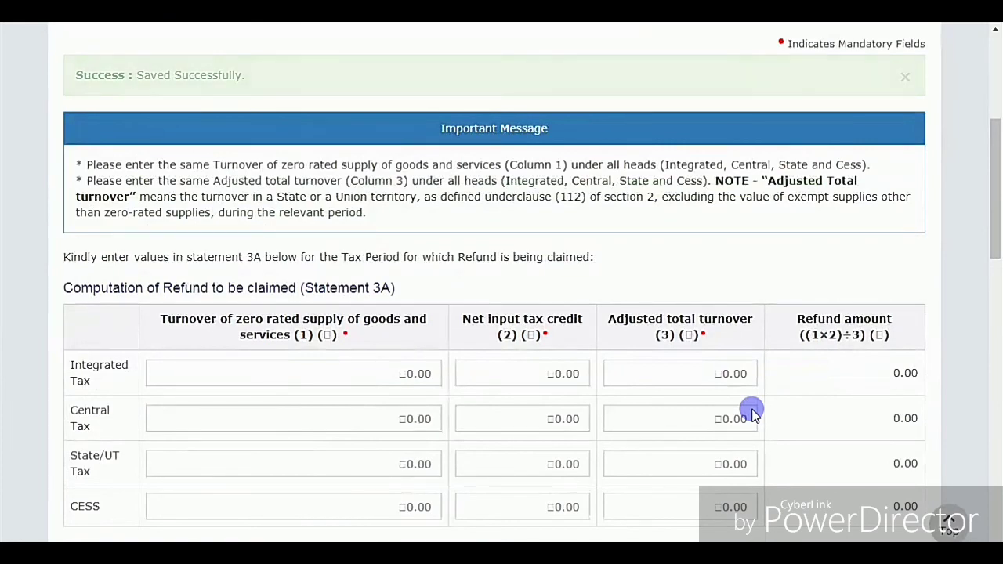
pyautogui.scroll(-13, 188, 398)
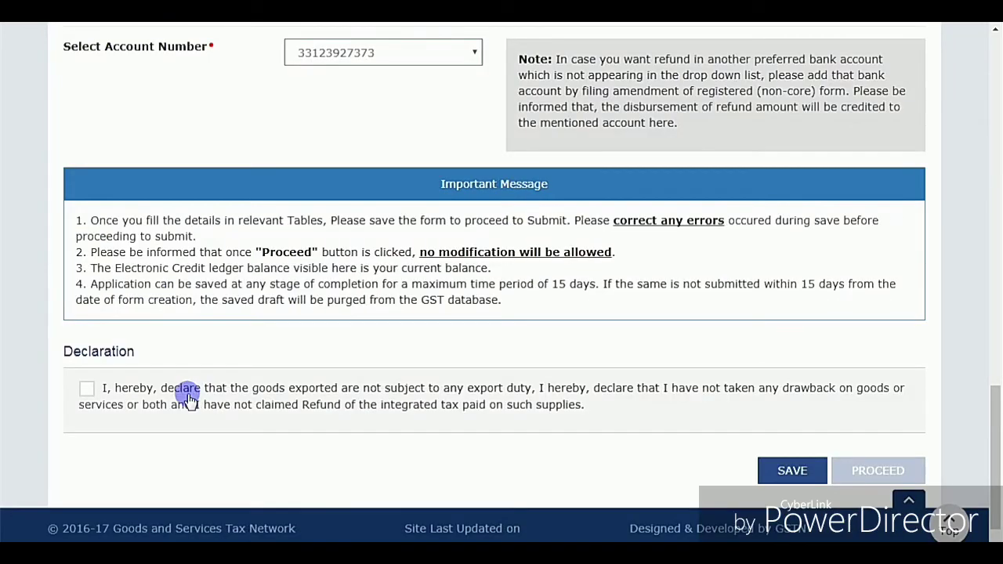
pyautogui.click(87, 389)
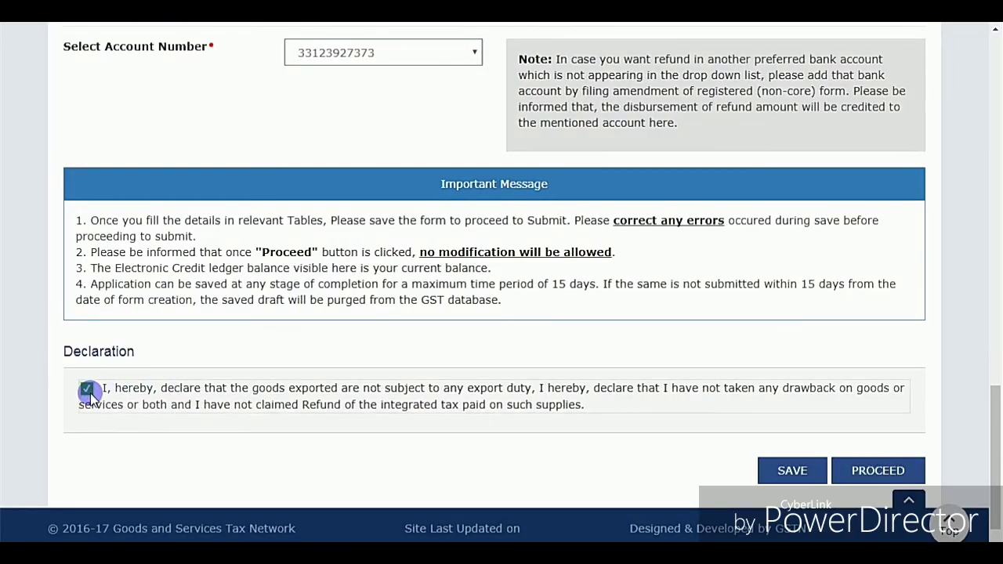